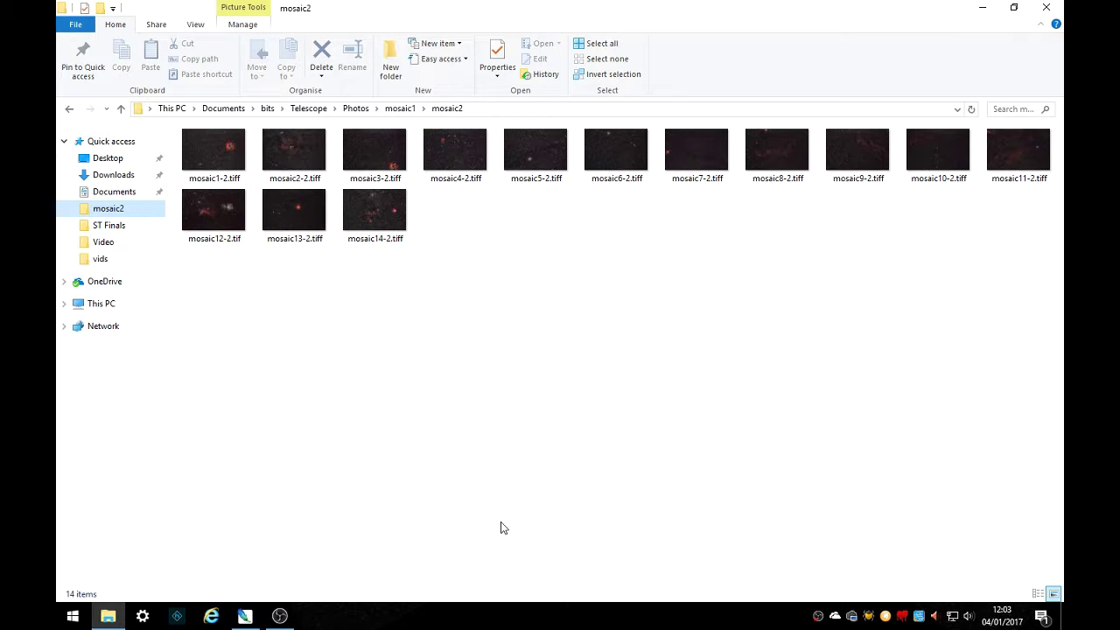
- Switch from the mosaic2 folder in File Explorer to the empty Photoshop window
click(244, 619)
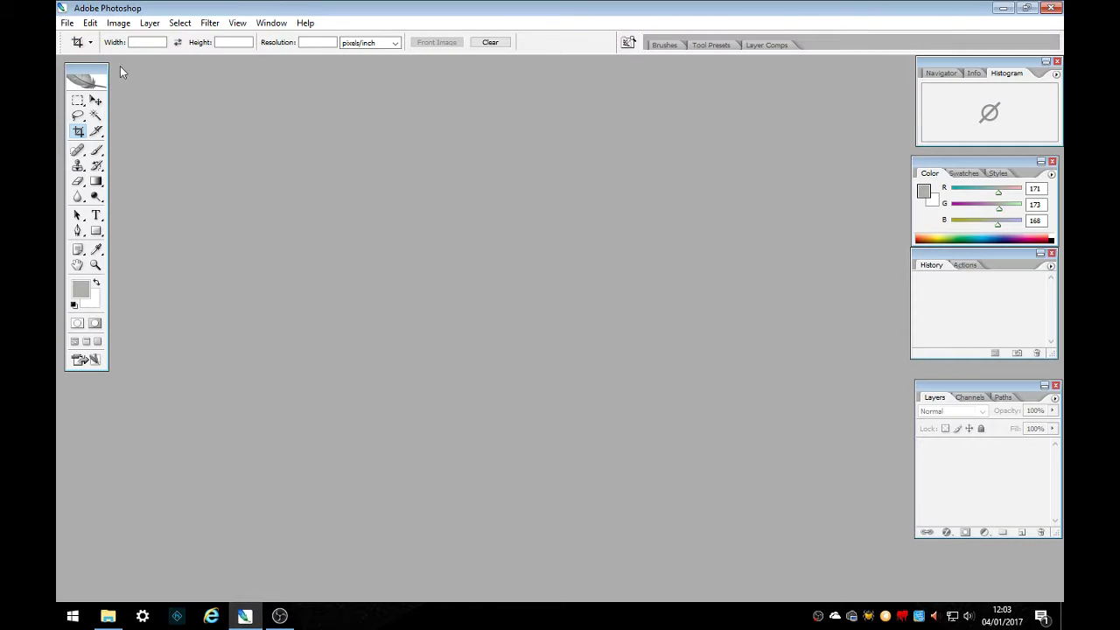
- Start File > Automate > Photomerge and add all 14 mosaic2 TIFF tiles as source files
click(68, 24)
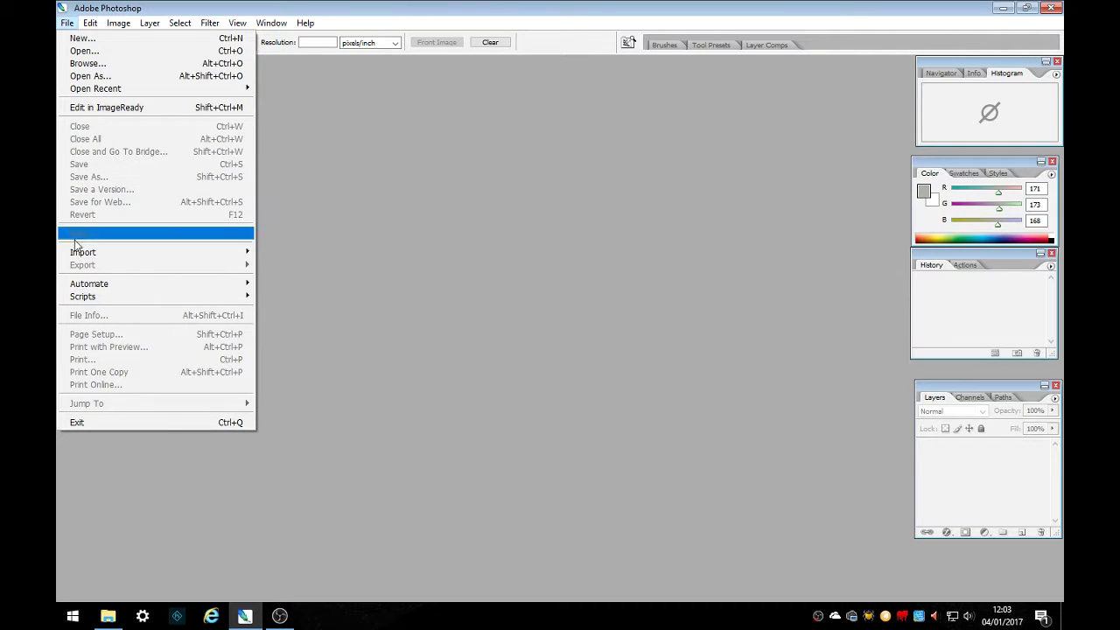
mouse_move(76, 284)
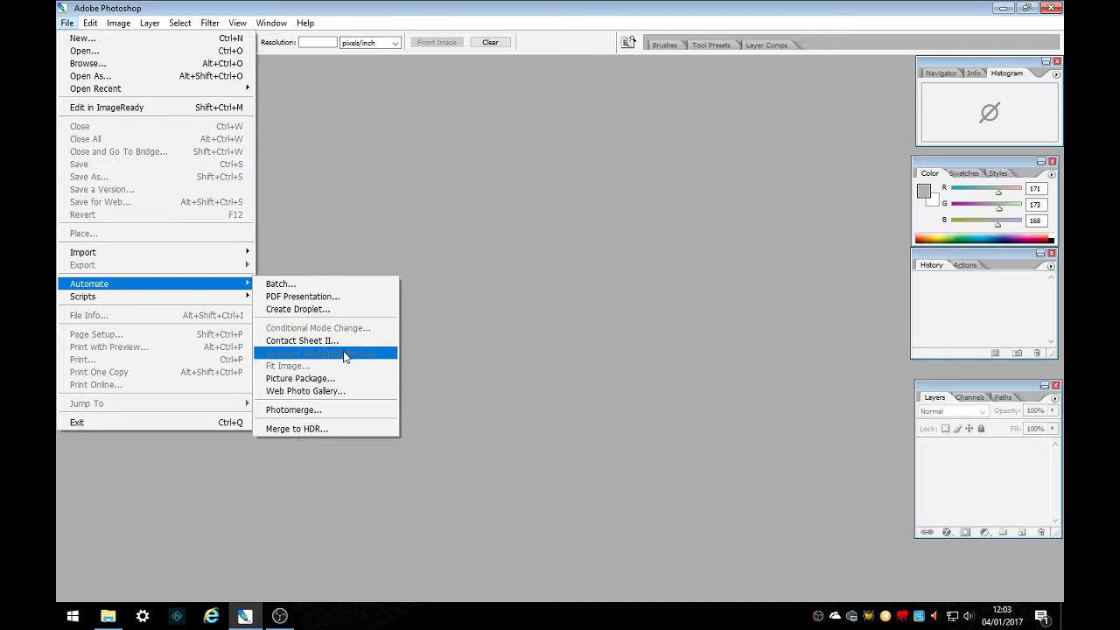
click(318, 410)
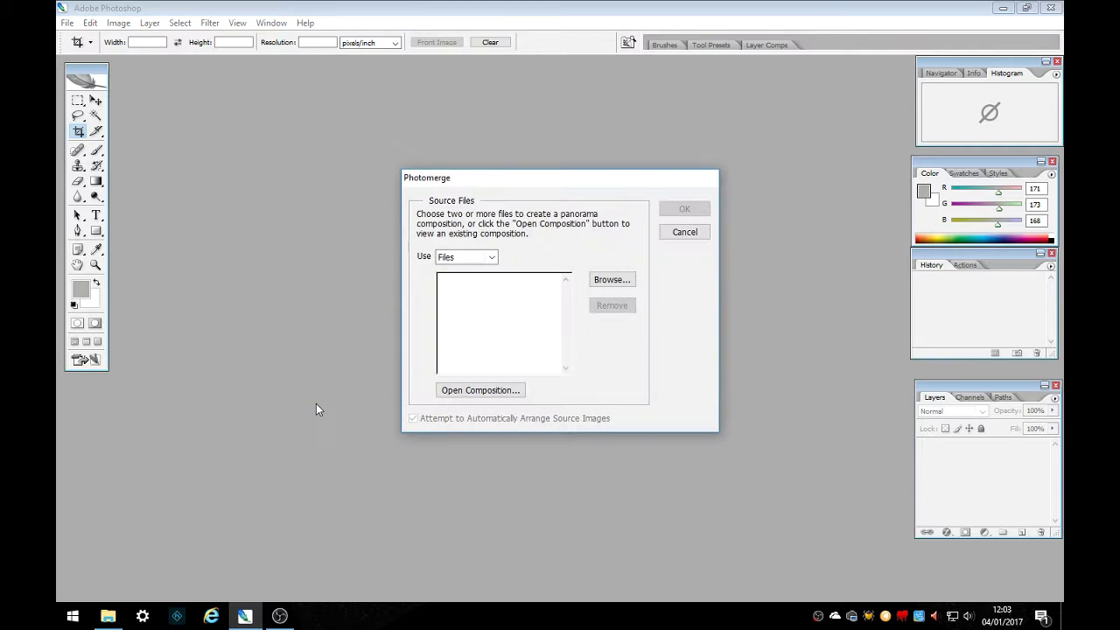
click(619, 280)
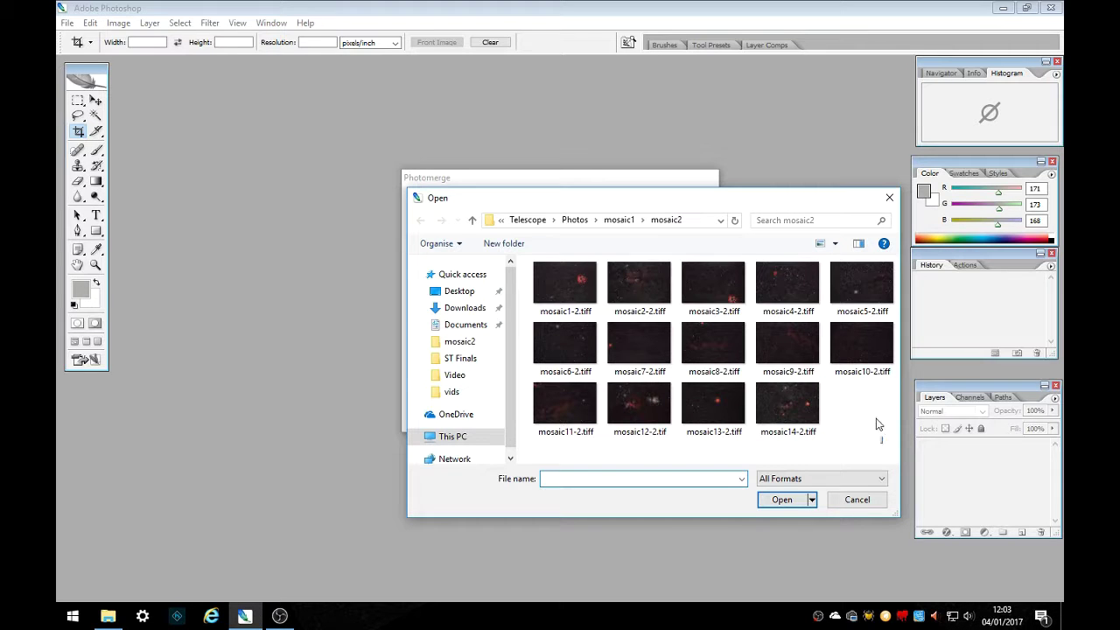
drag(882, 443, 575, 273)
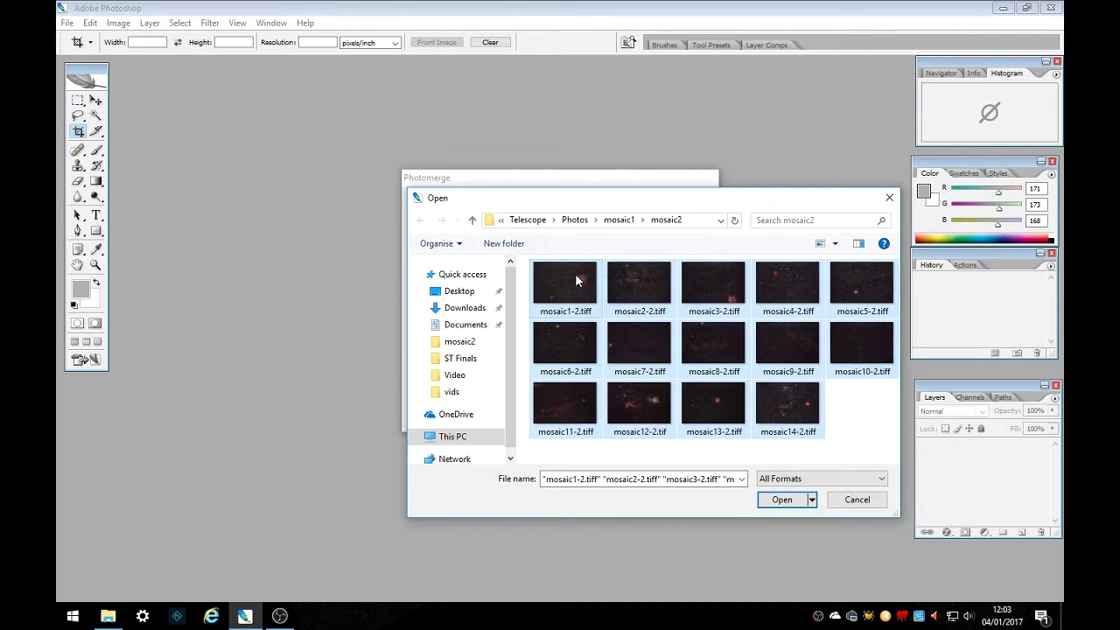
click(790, 502)
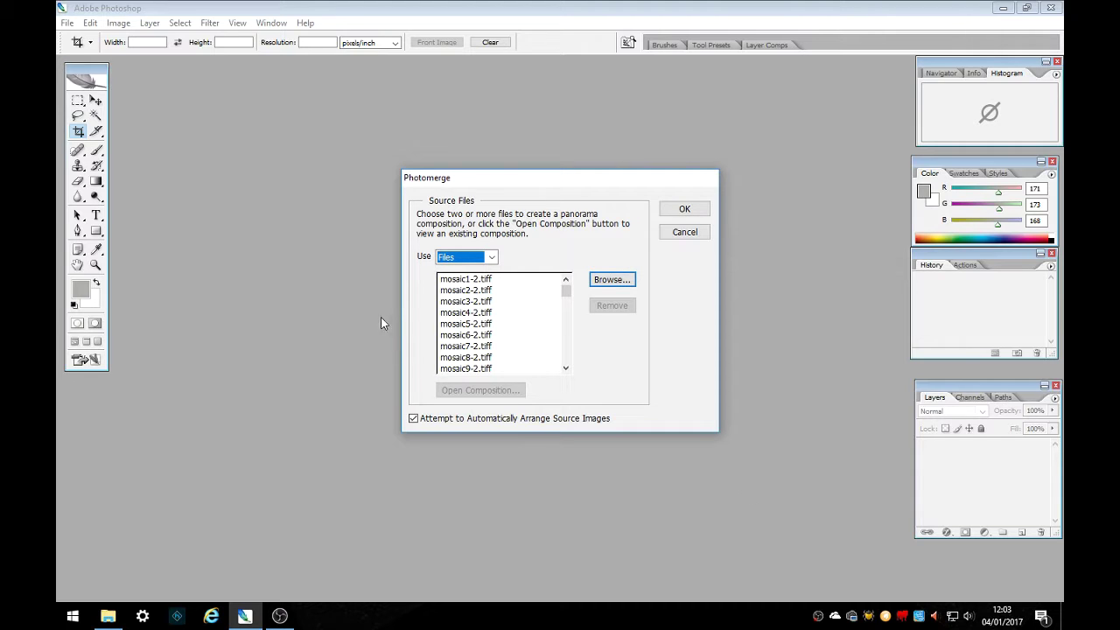
- Run the merge, accept the 16-bit to 8-bit conversion and dismiss the could-not-arrange message
click(691, 210)
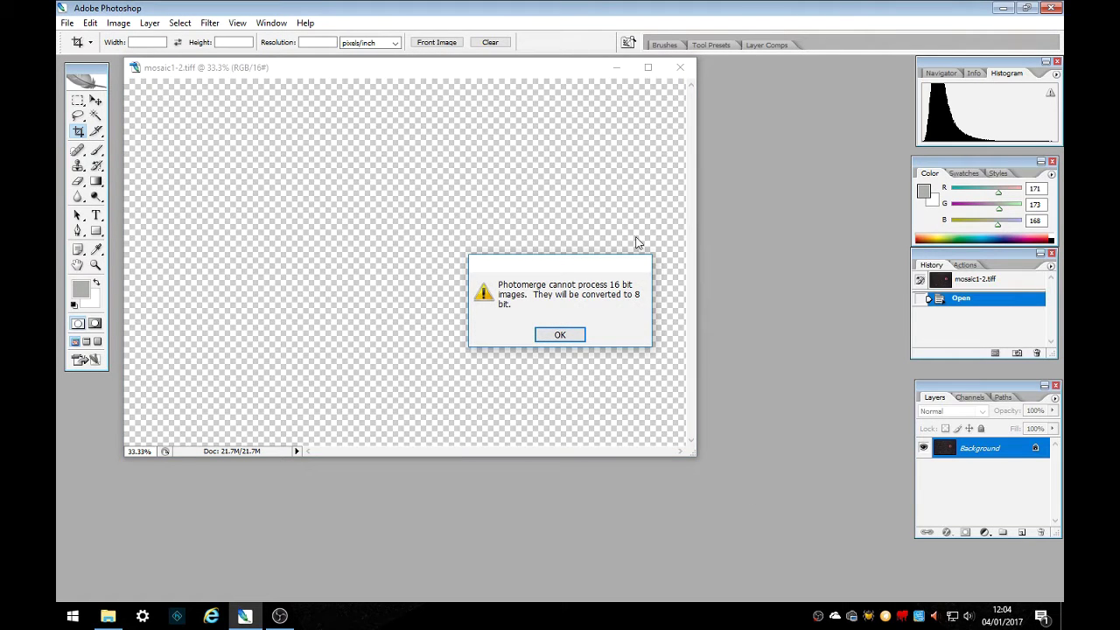
click(561, 336)
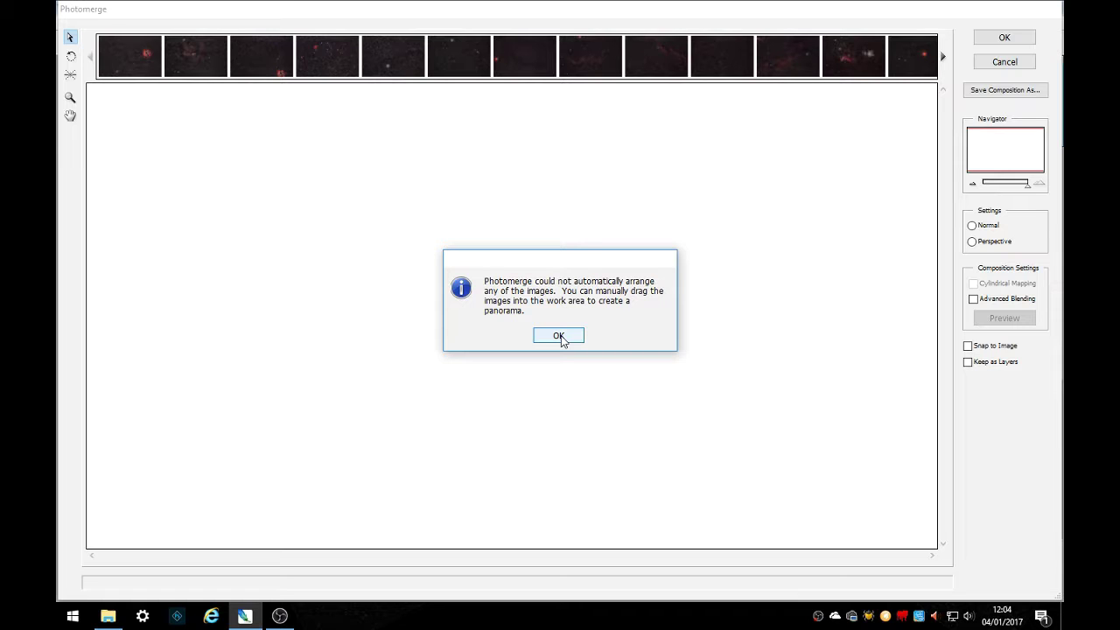
click(559, 337)
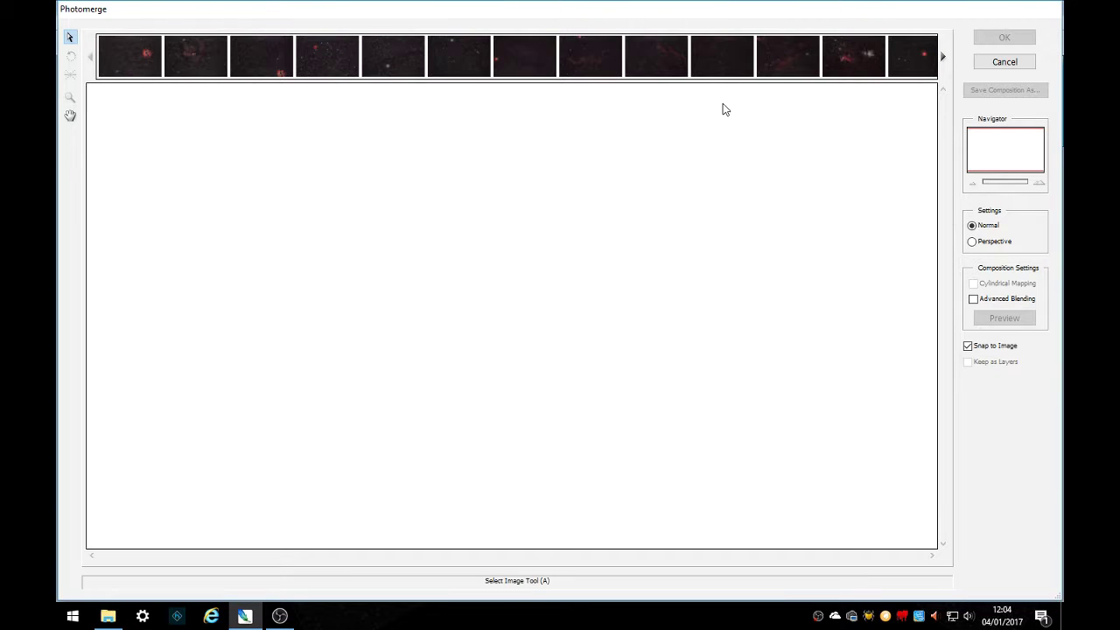
- Place the mosaic12-2 Orion/Horsehead tile on the canvas and rotate it clockwise
drag(846, 58, 552, 339)
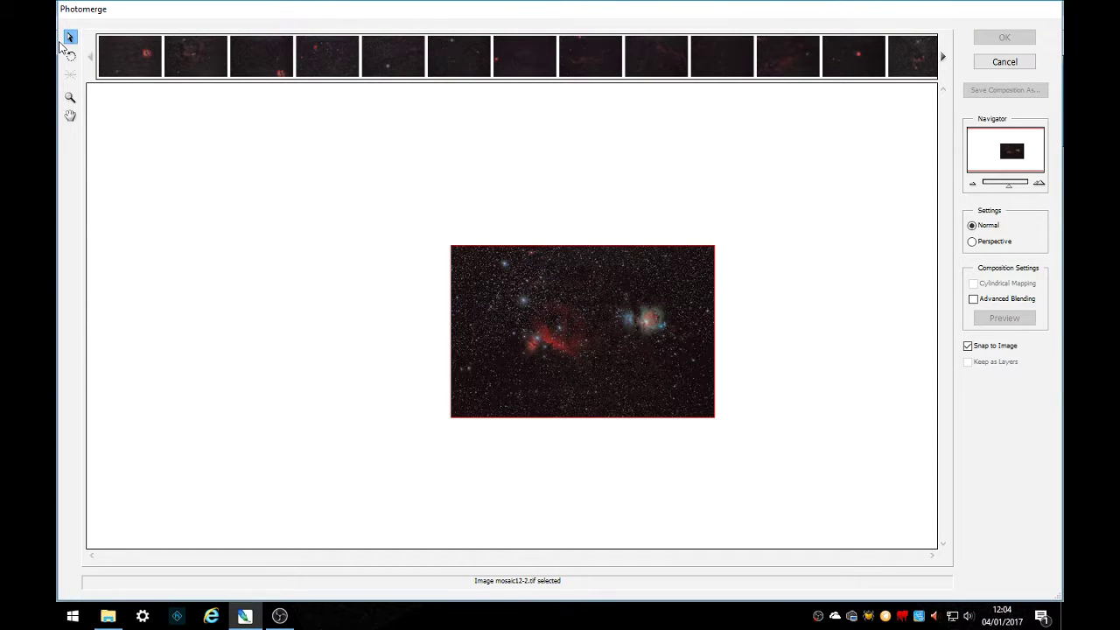
click(70, 55)
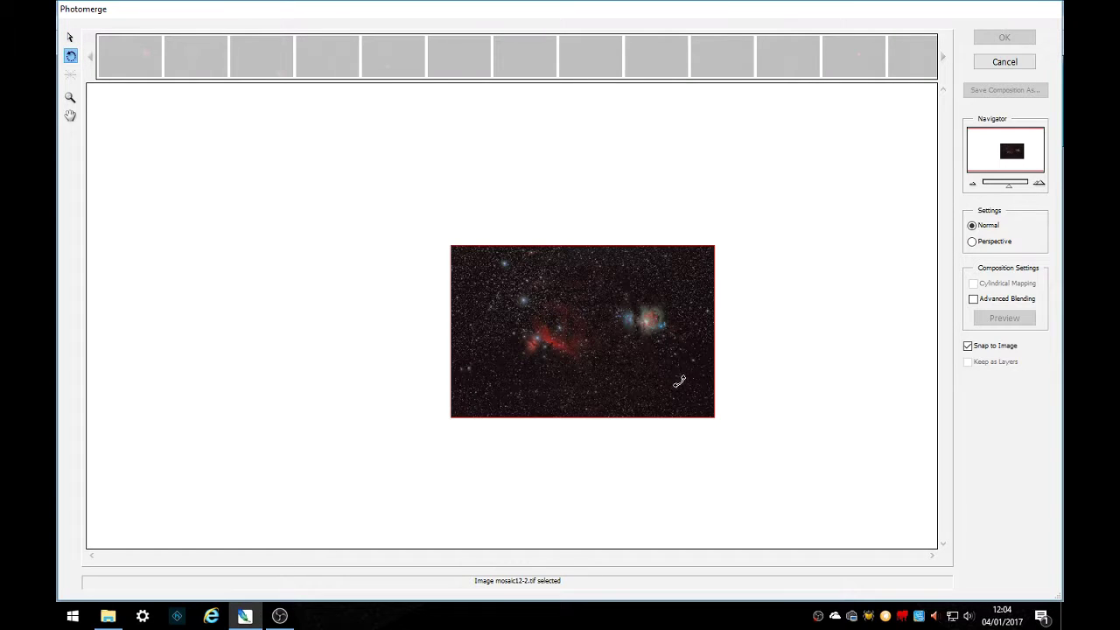
drag(677, 380, 672, 407)
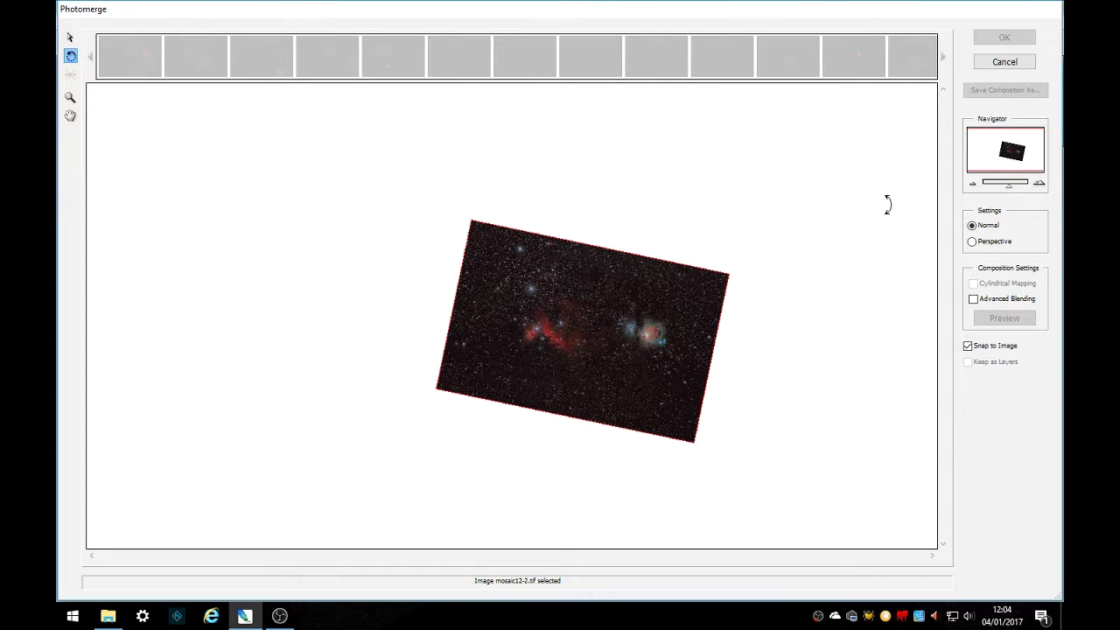
click(1038, 184)
click(1038, 184)
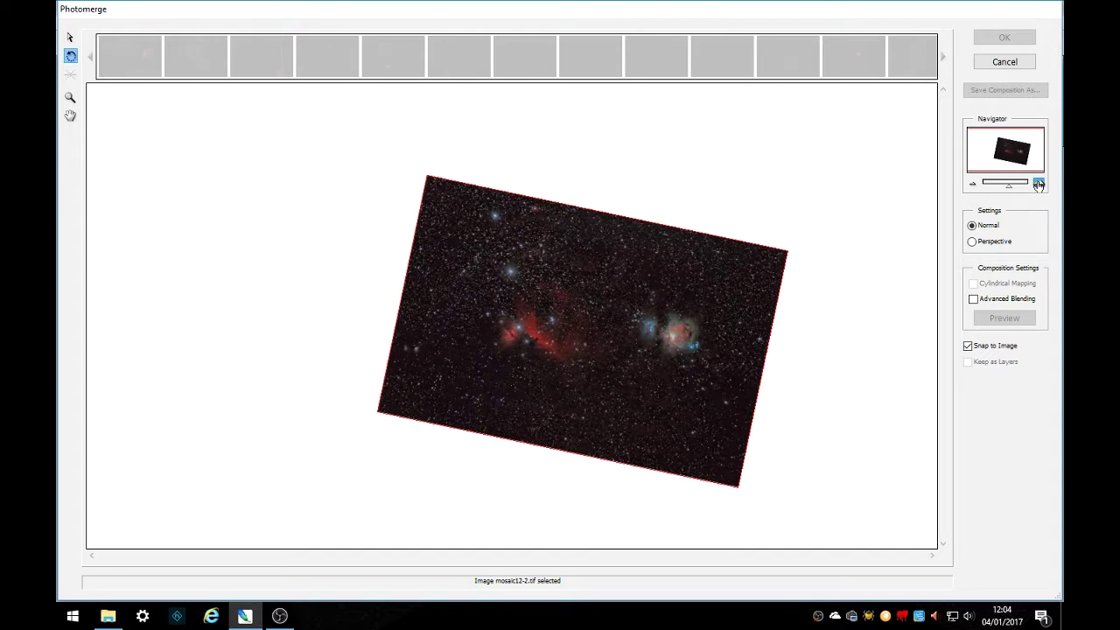
click(1038, 184)
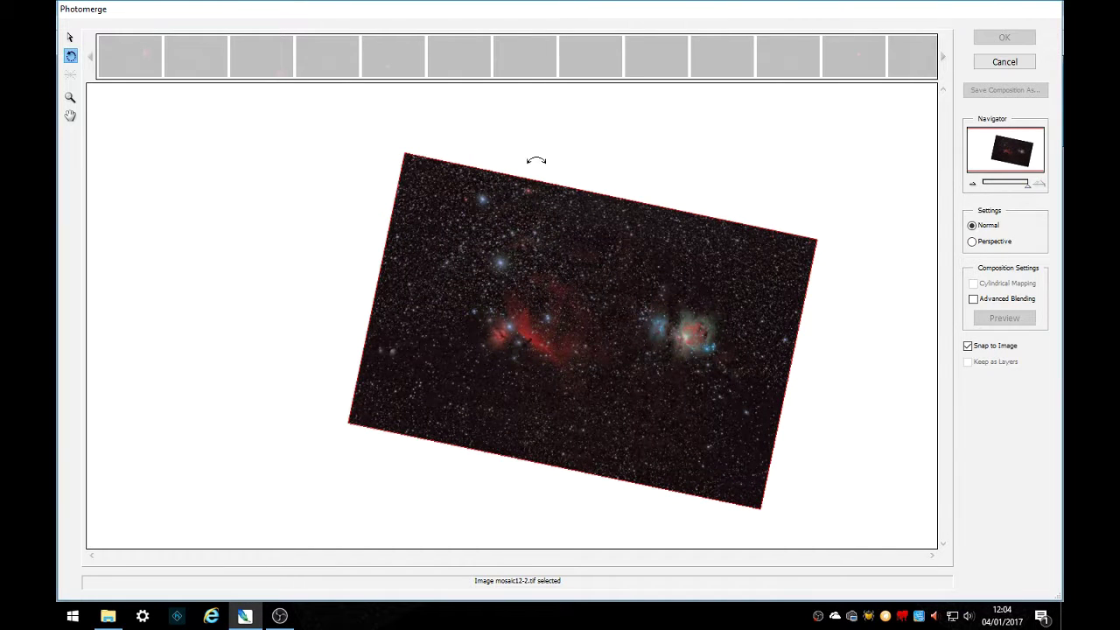
click(70, 37)
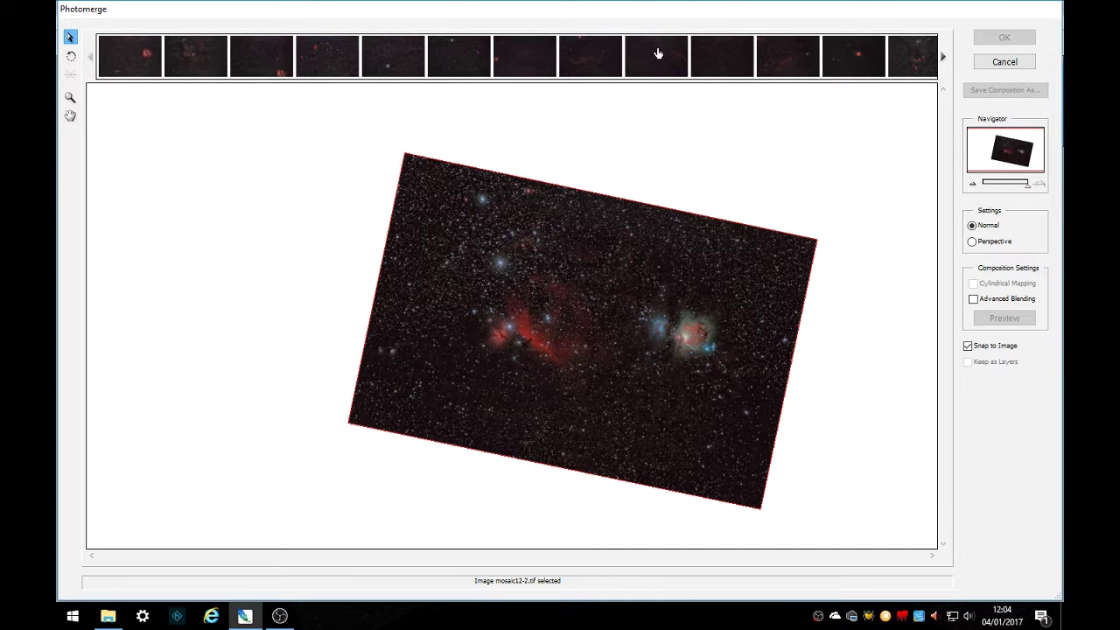
- Drag mosaic8-2 onto the canvas, rotate it clockwise and slide it under the Orion tile's lower left
drag(590, 44, 535, 394)
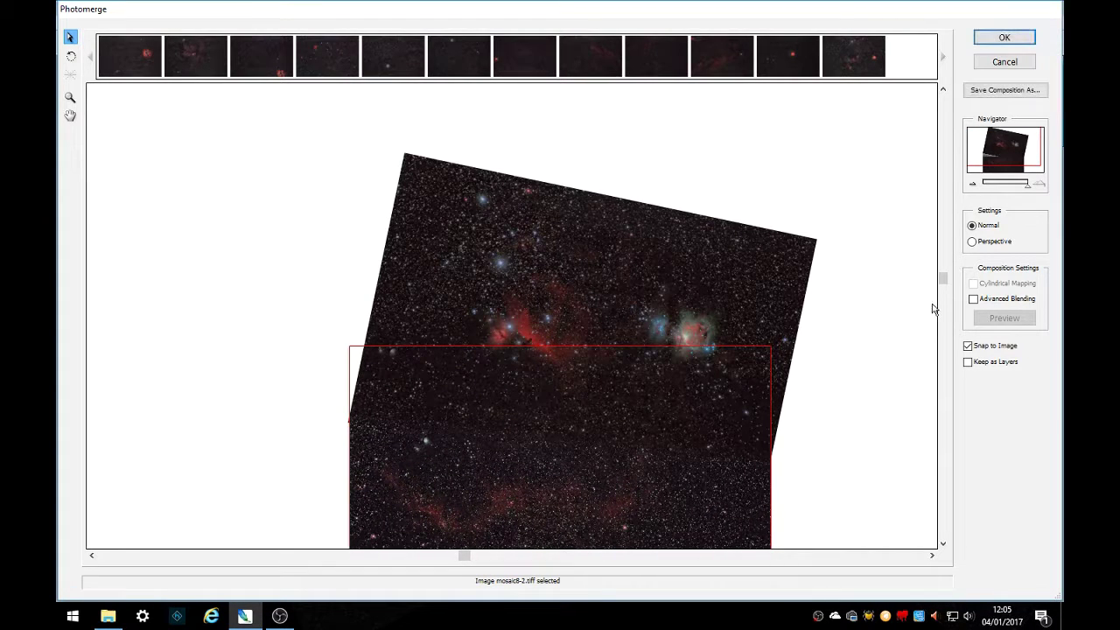
drag(943, 279, 944, 334)
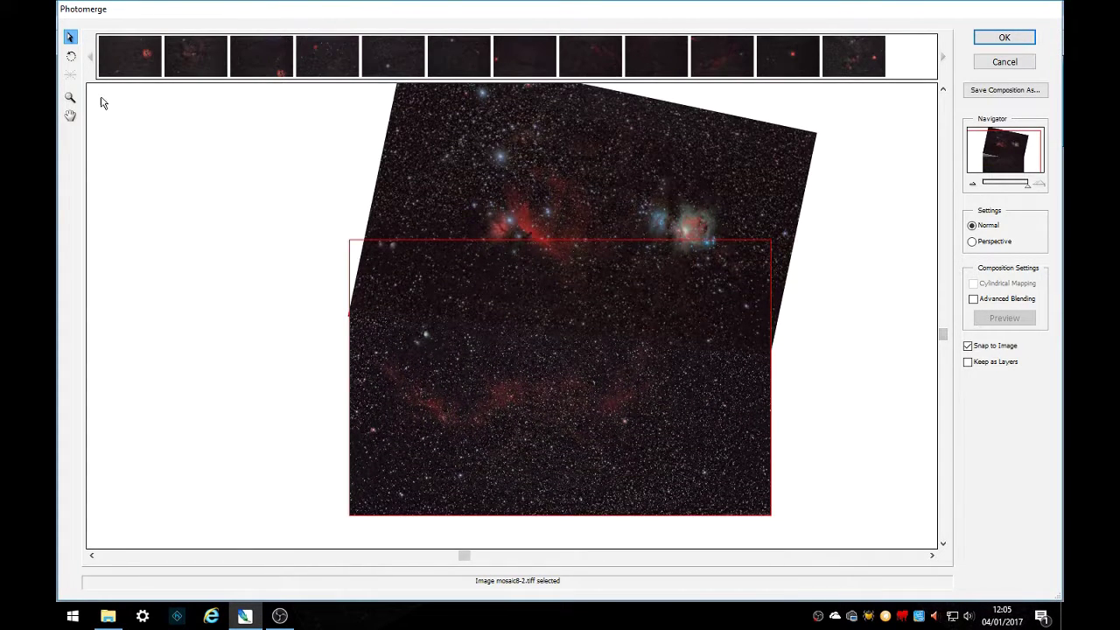
click(71, 55)
drag(410, 443, 400, 324)
click(70, 39)
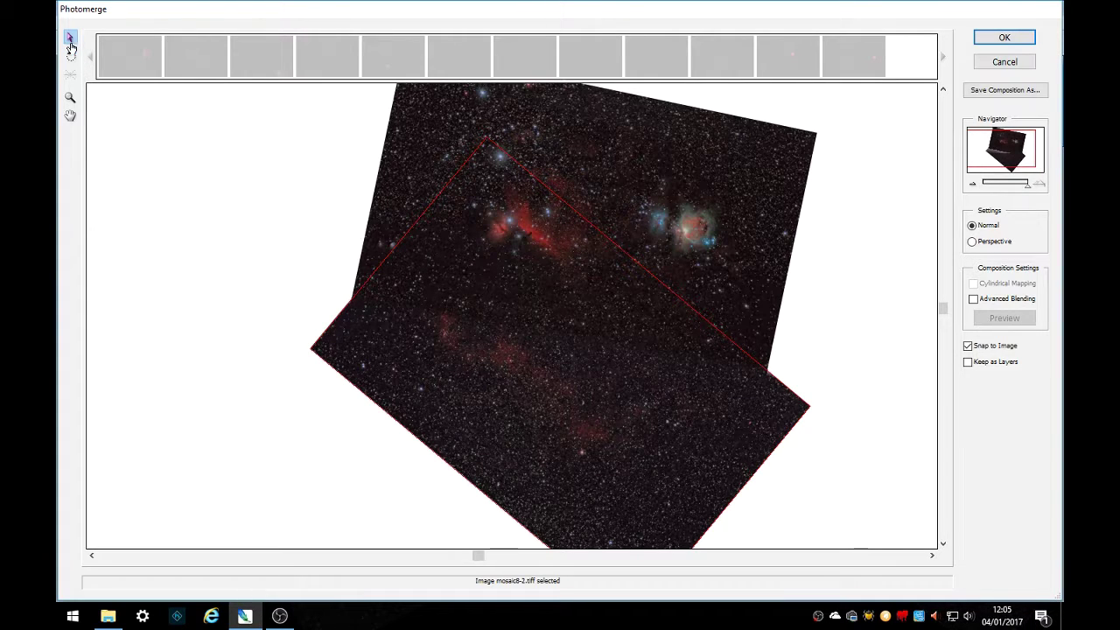
drag(367, 393, 392, 399)
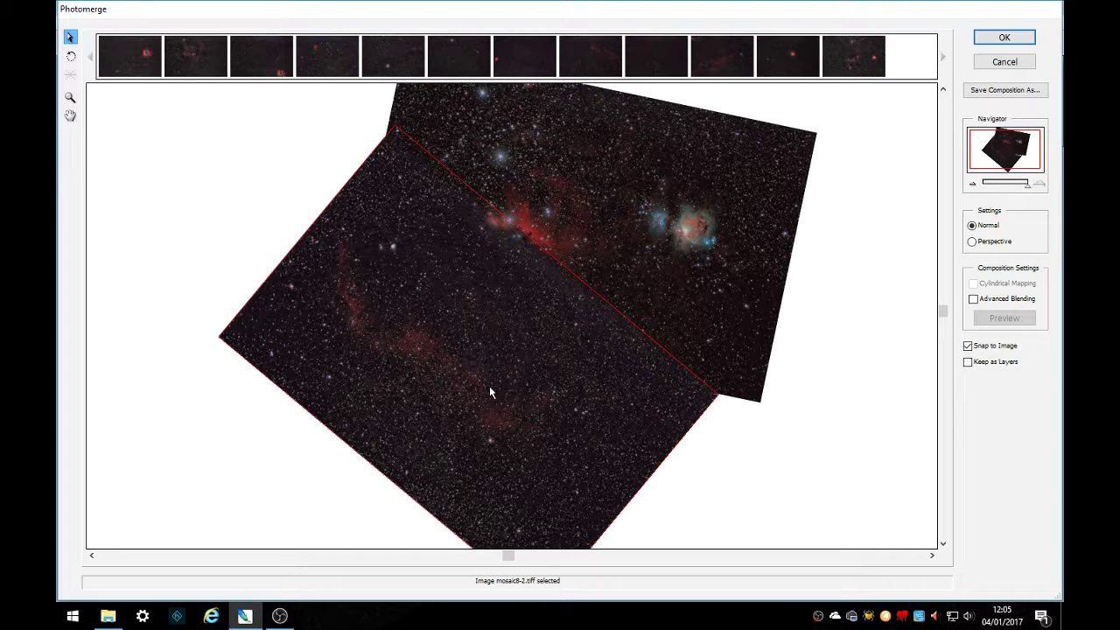
mouse_move(513, 439)
mouse_down()
mouse_move(500, 464)
mouse_move(528, 434)
mouse_move(478, 467)
mouse_move(483, 482)
mouse_move(451, 507)
mouse_move(486, 493)
mouse_move(505, 451)
mouse_move(506, 466)
mouse_up()
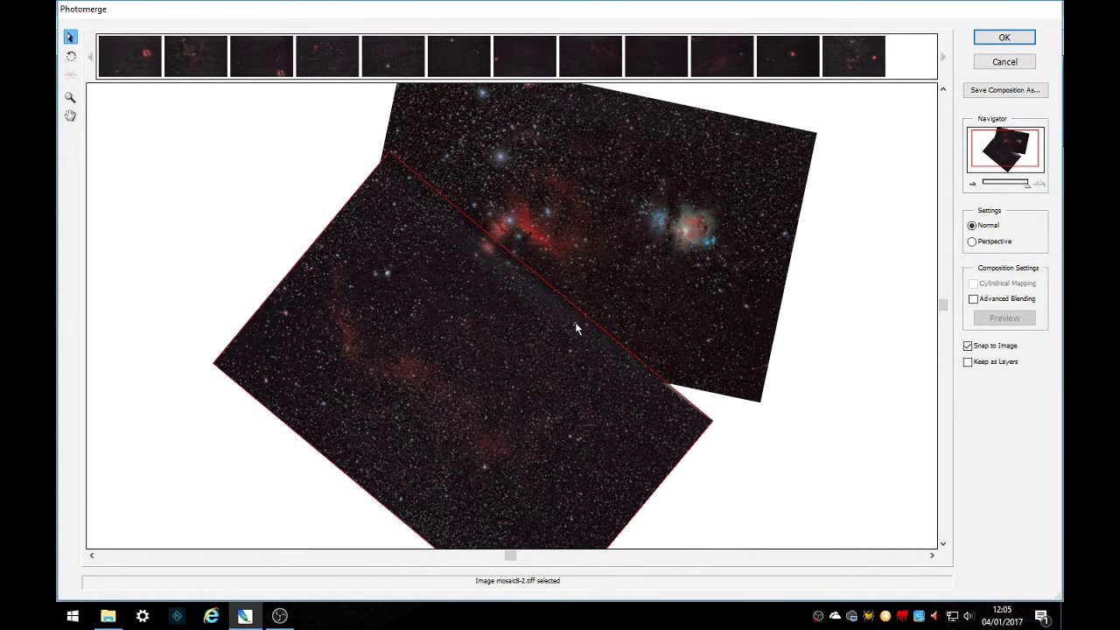
mouse_move(585, 440)
mouse_down()
mouse_move(583, 413)
mouse_move(582, 430)
mouse_up()
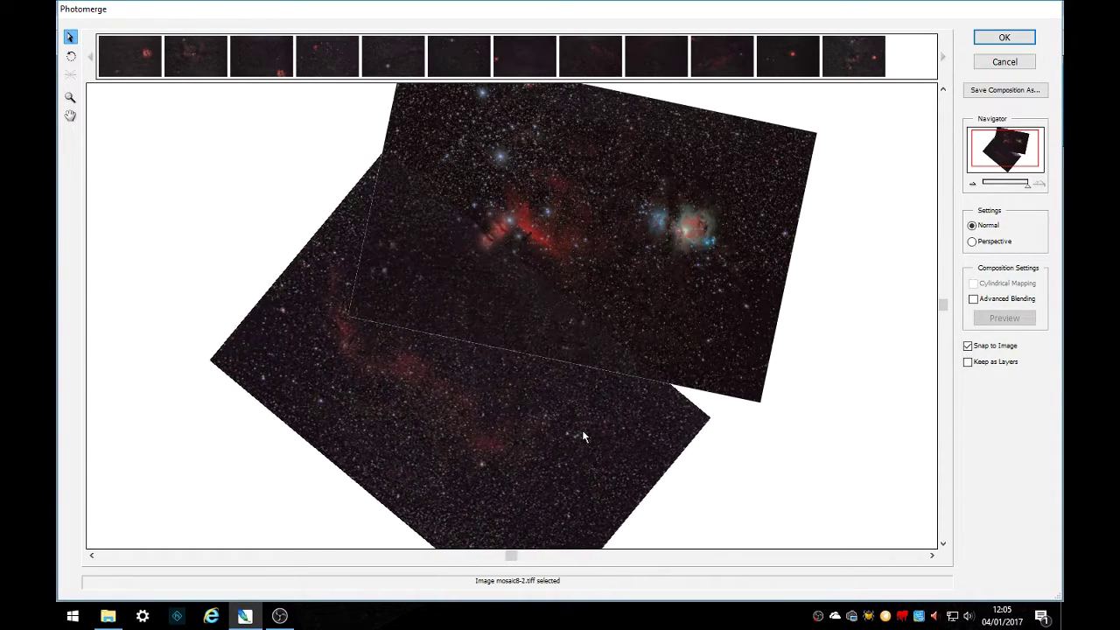
- Rotate mosaic8-2 slightly counter-clockwise and shift it so its stars line up
click(71, 56)
drag(249, 330, 260, 305)
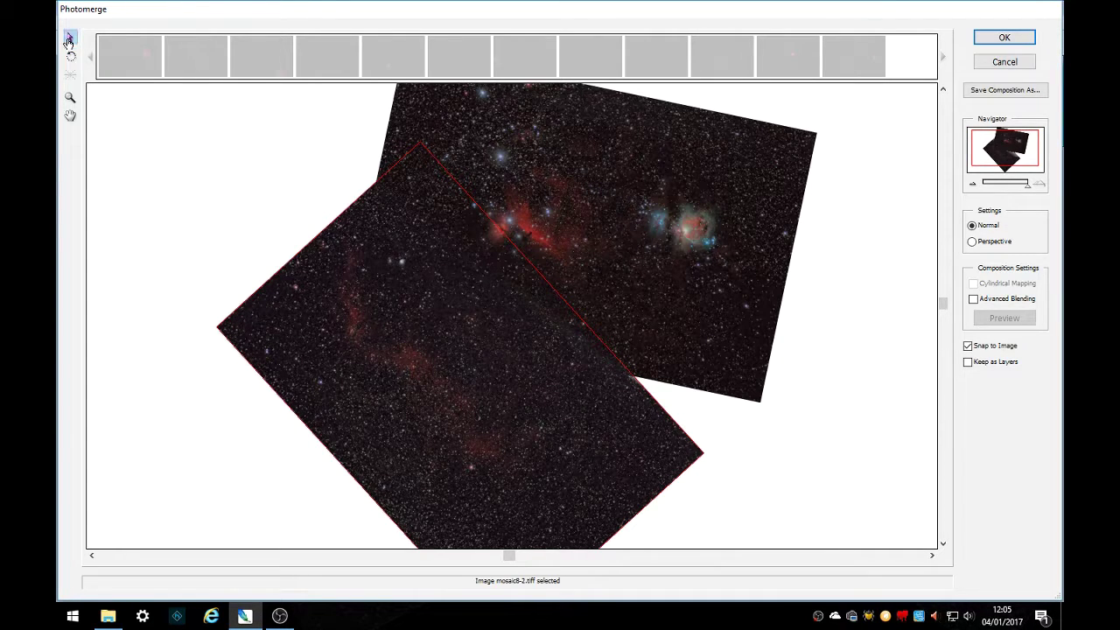
mouse_move(244, 316)
mouse_down()
mouse_move(259, 328)
mouse_move(250, 323)
mouse_up()
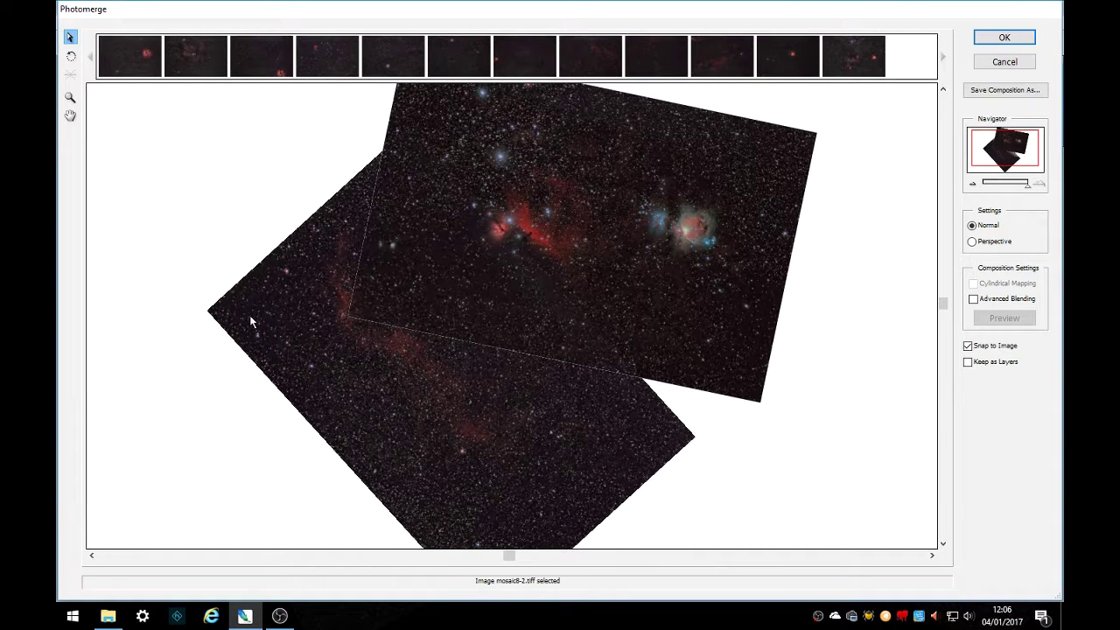
click(250, 322)
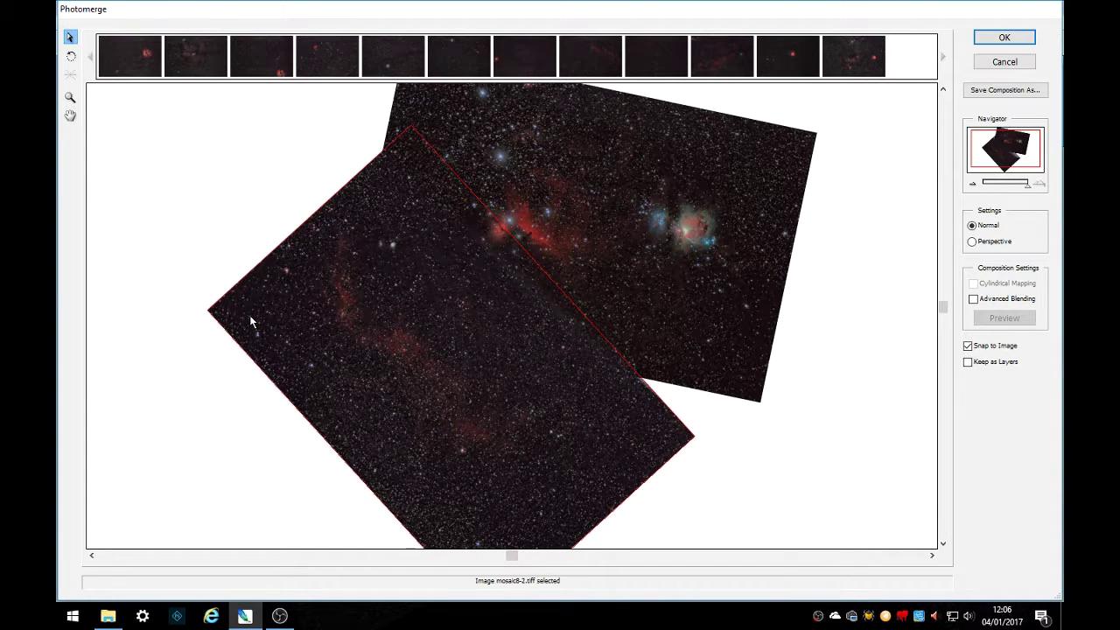
- Enable Advanced Blending, preview the blended two-tile result, then exit the preview
click(820, 457)
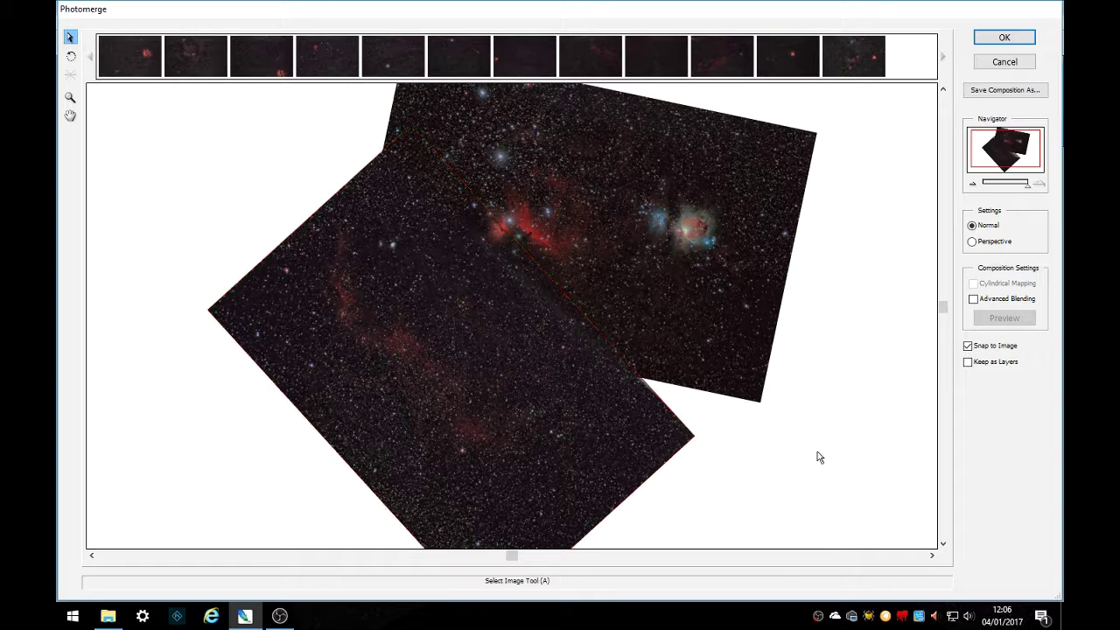
click(973, 299)
click(1003, 317)
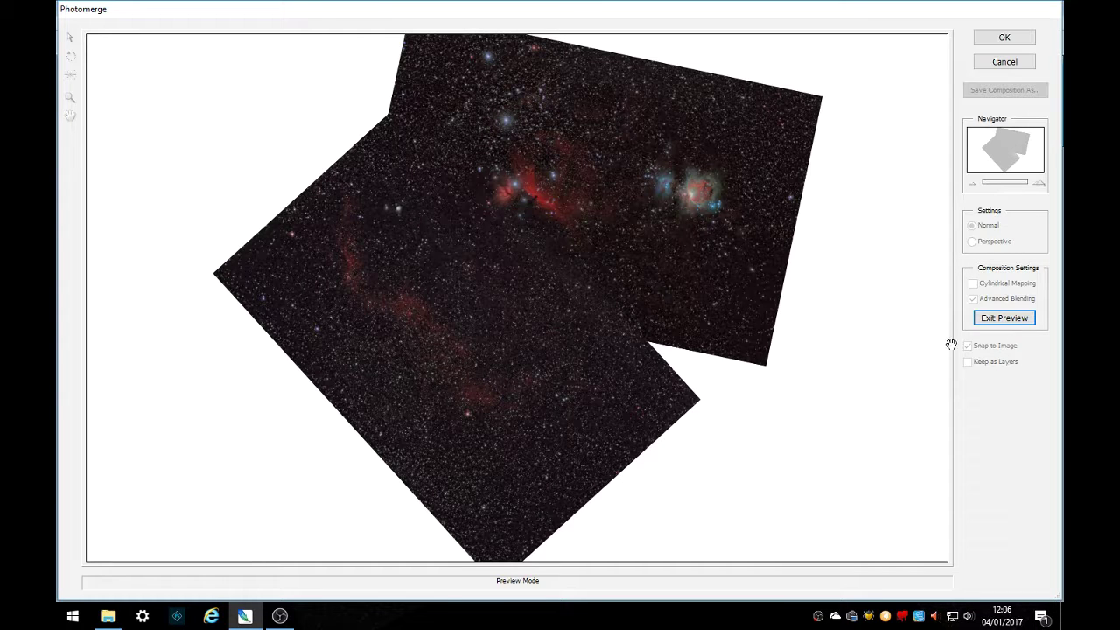
click(991, 319)
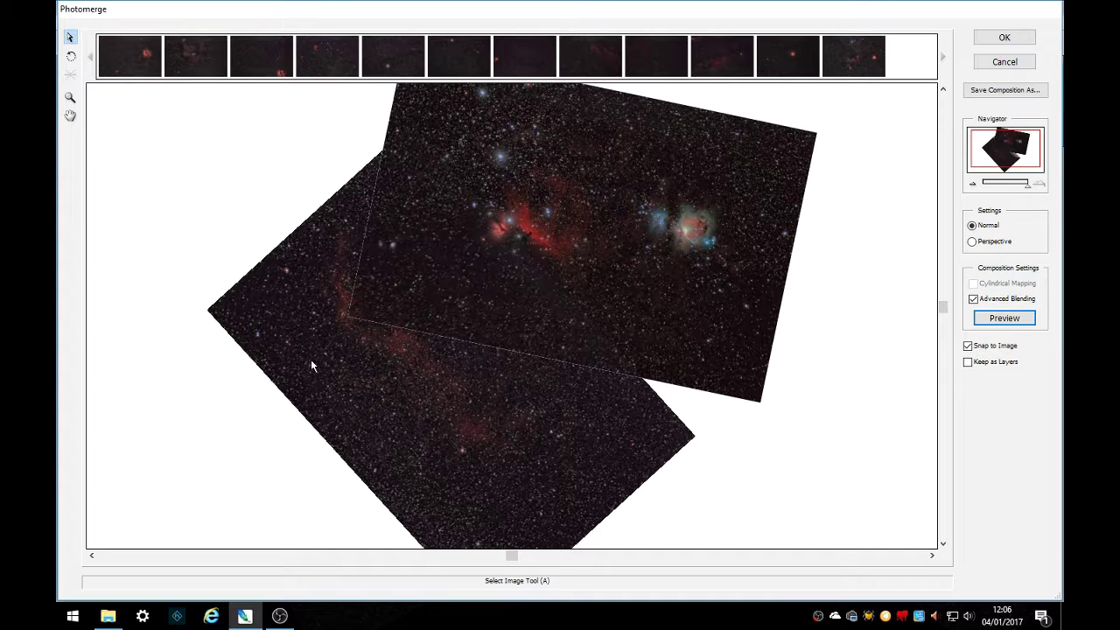
click(312, 365)
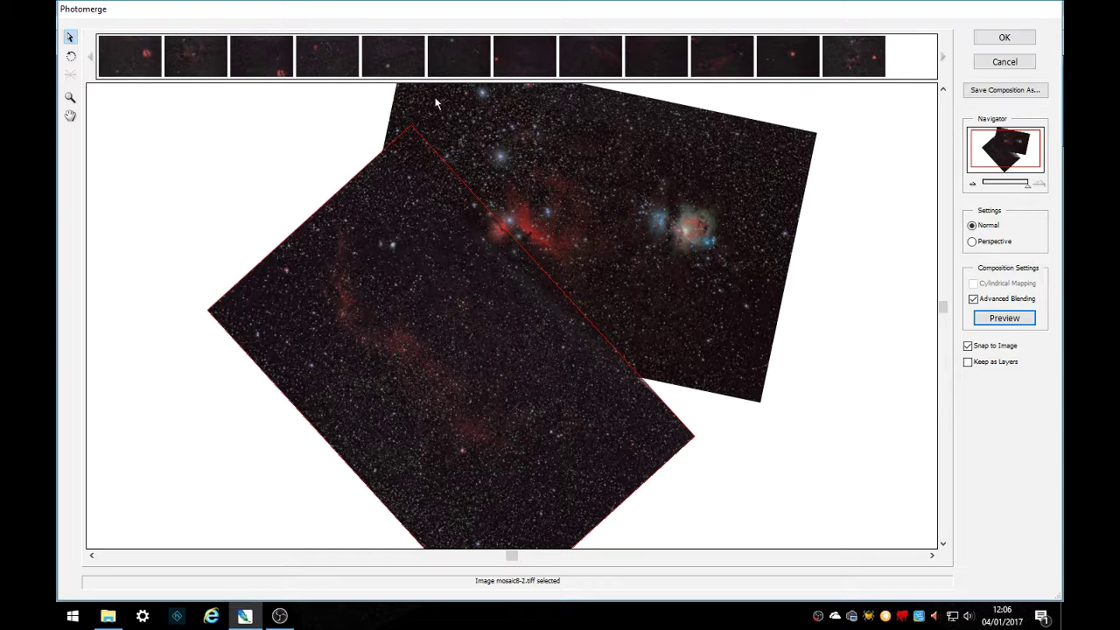
- Slightly adjust the mosaic8-2 tile's angle
click(71, 56)
drag(321, 325, 315, 330)
click(70, 37)
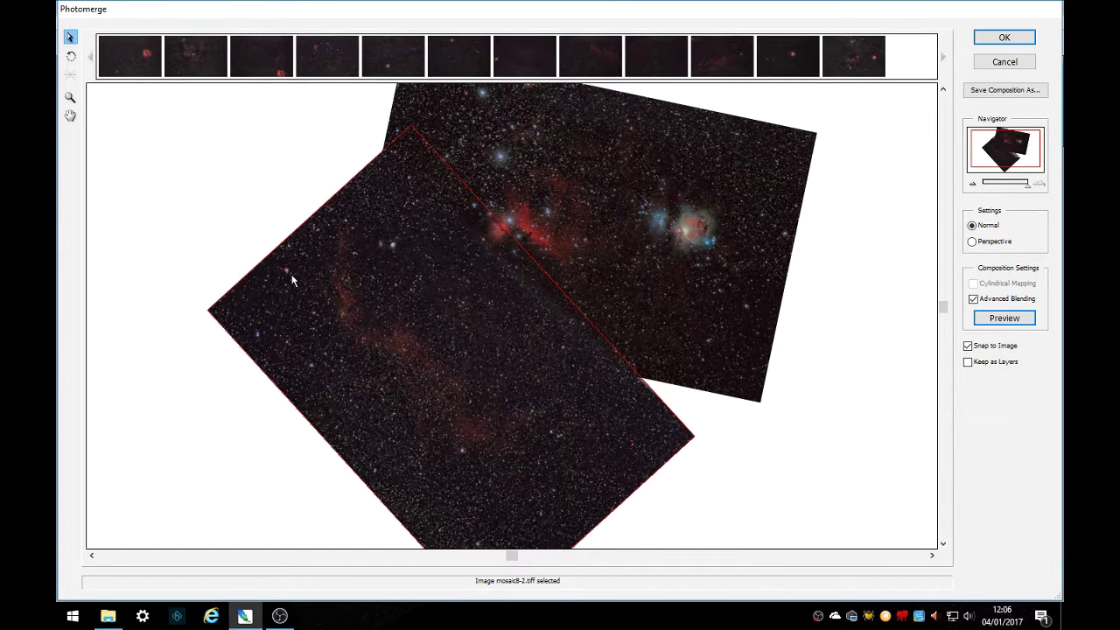
click(293, 305)
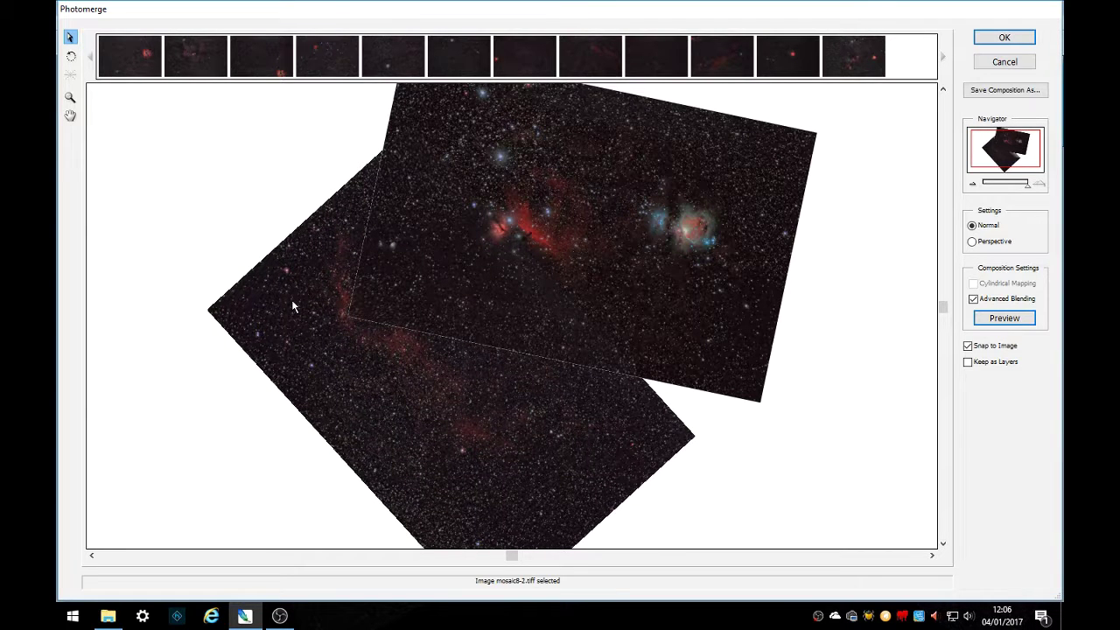
- Drag the mosaic11-2 tile from the filmstrip onto the Orion tile's right edge
click(293, 302)
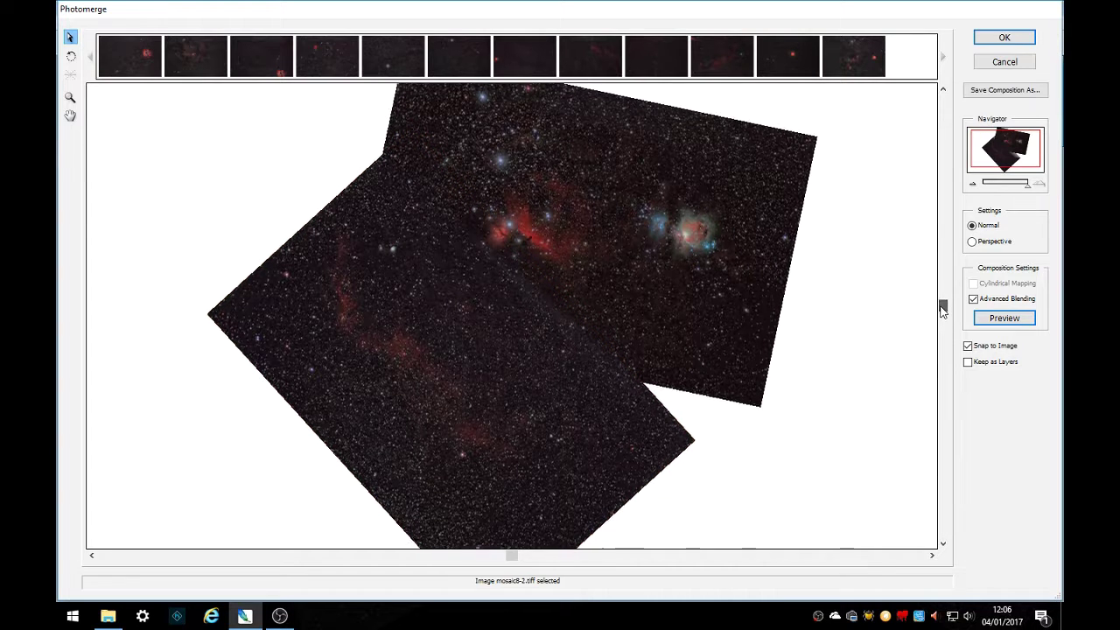
drag(943, 308, 962, 241)
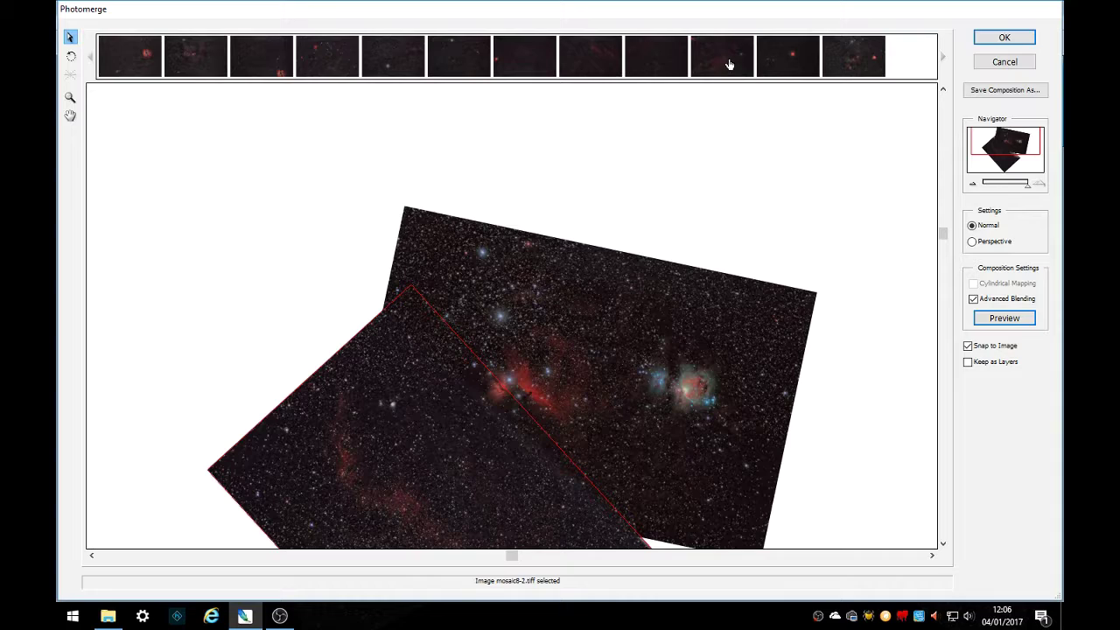
drag(730, 64, 745, 463)
- Rotate the mosaic11-2 tile clockwise and move it down-left into the lower right
drag(944, 232, 943, 300)
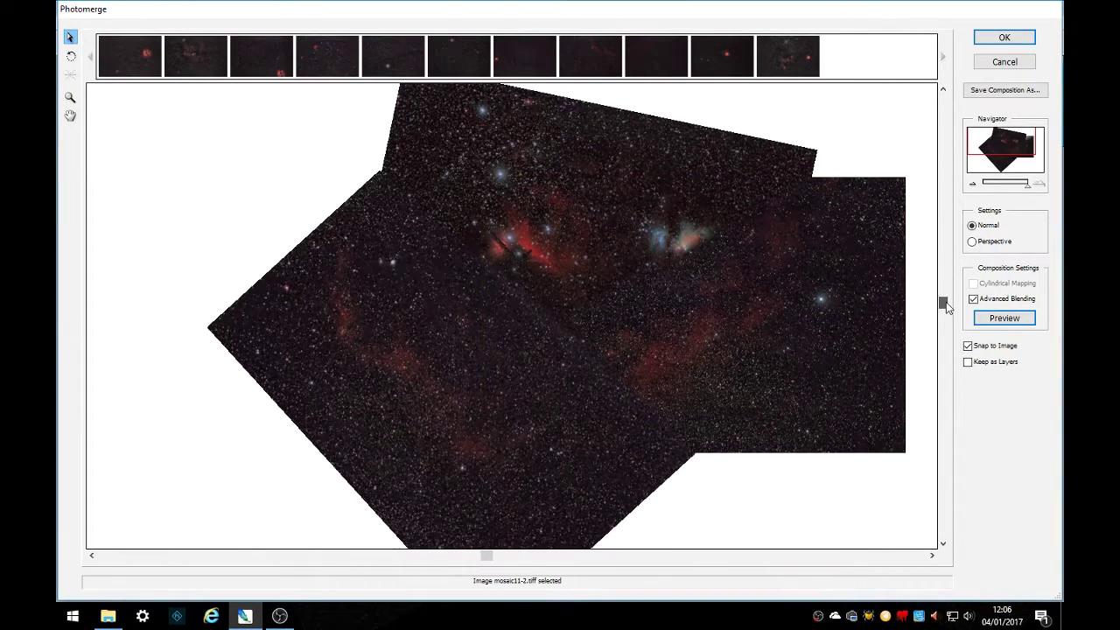
drag(818, 347, 846, 336)
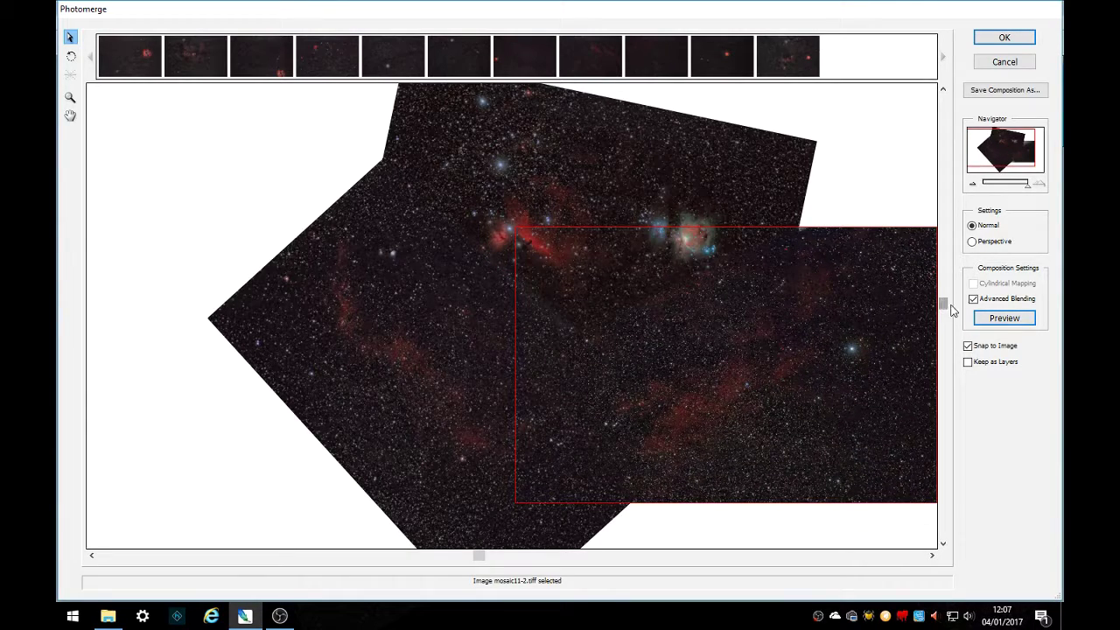
drag(946, 304, 945, 312)
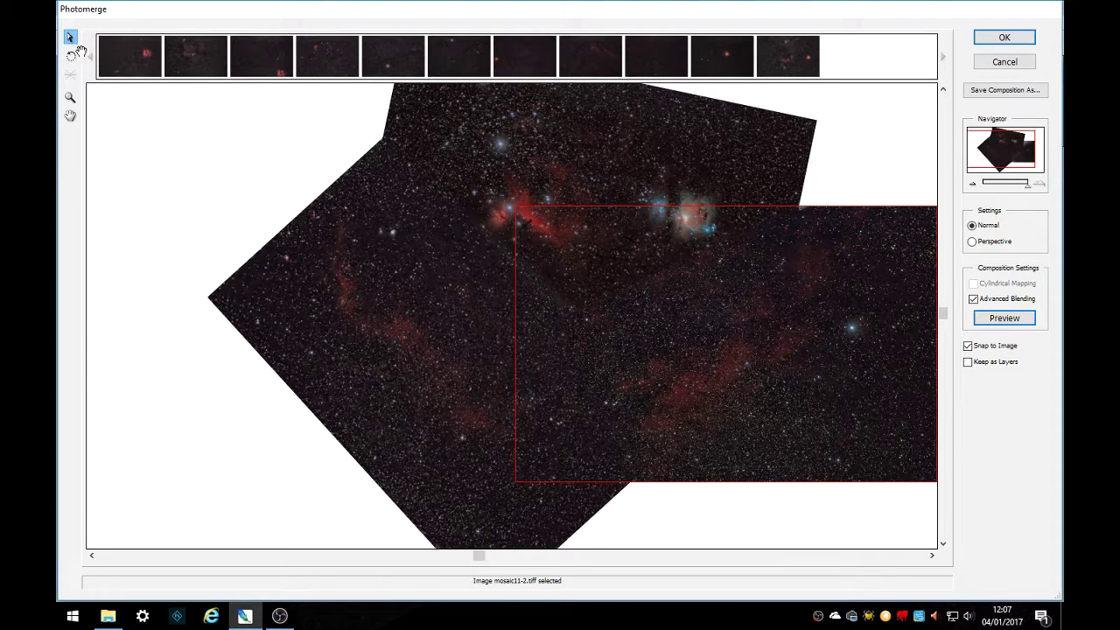
click(71, 56)
drag(865, 360, 865, 453)
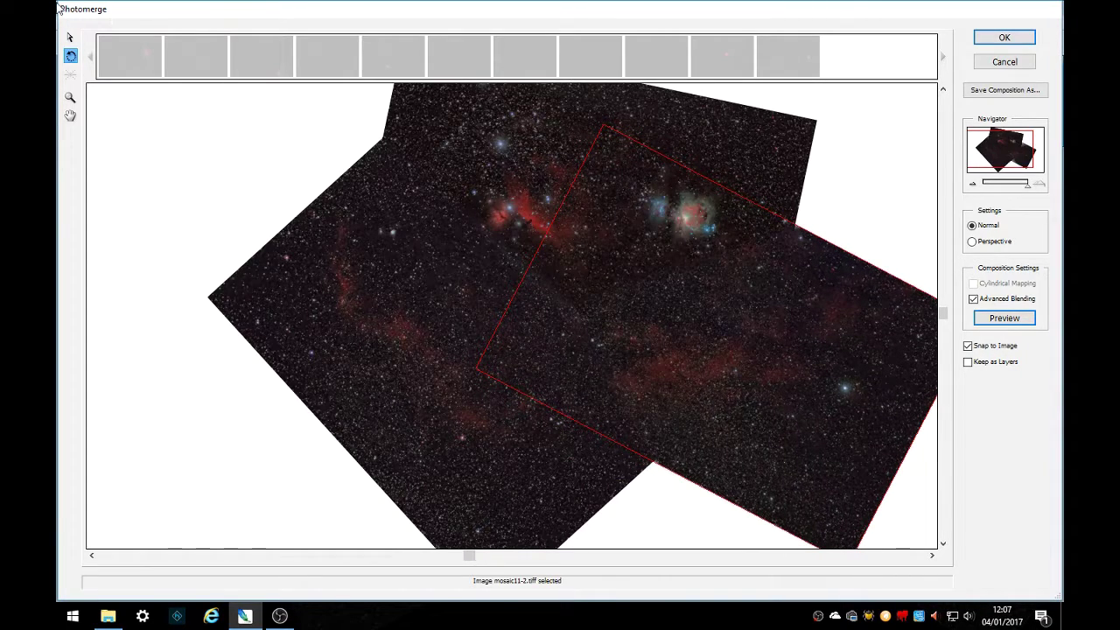
click(70, 38)
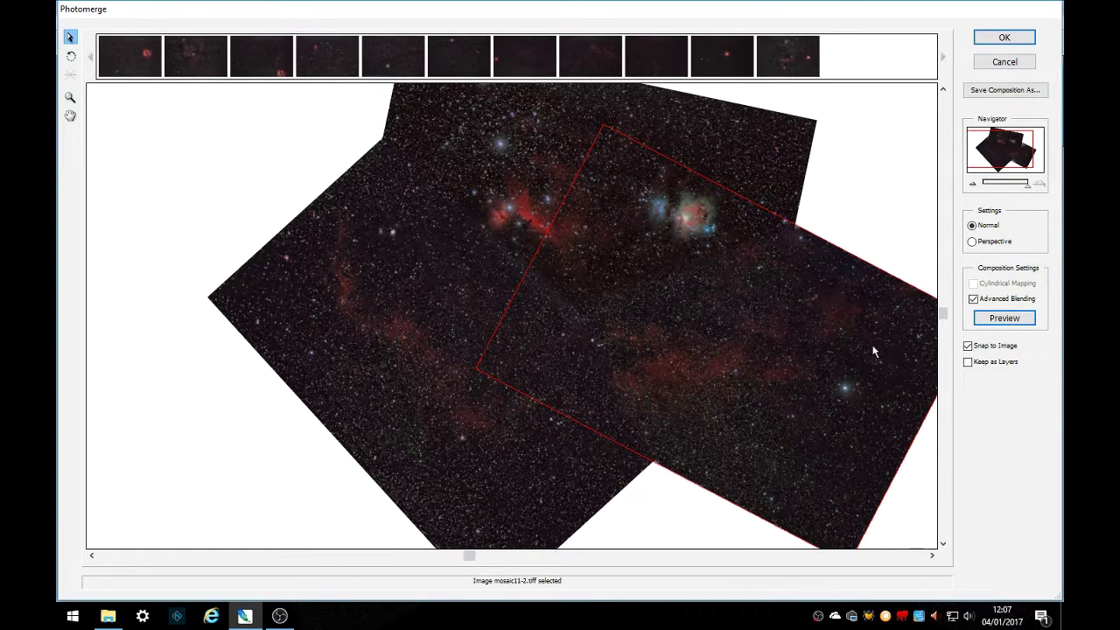
drag(873, 352, 834, 429)
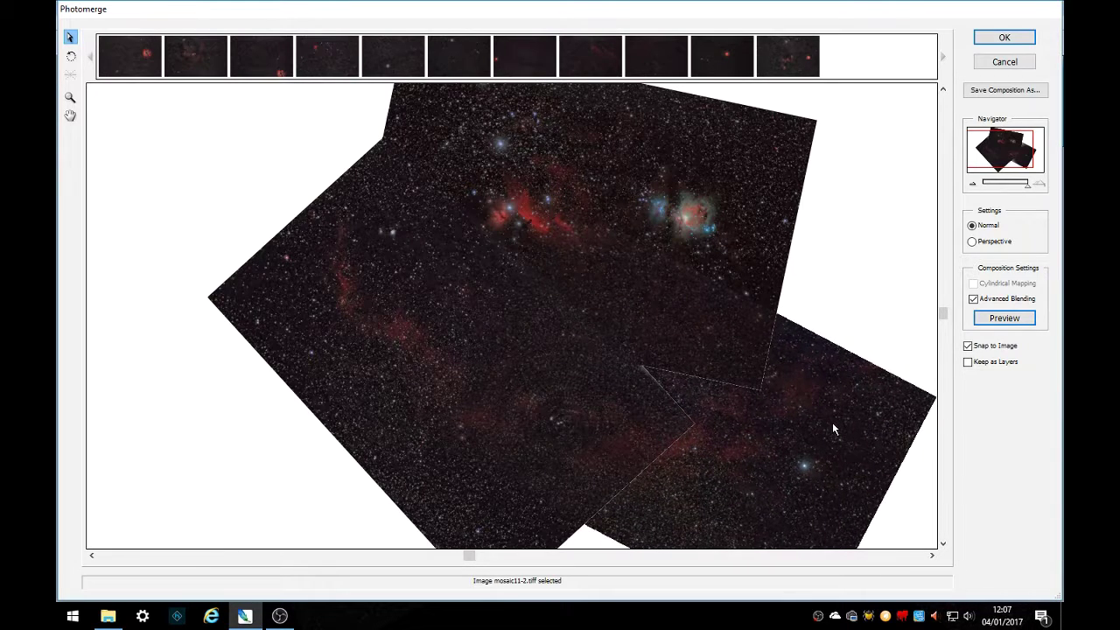
drag(832, 427, 834, 442)
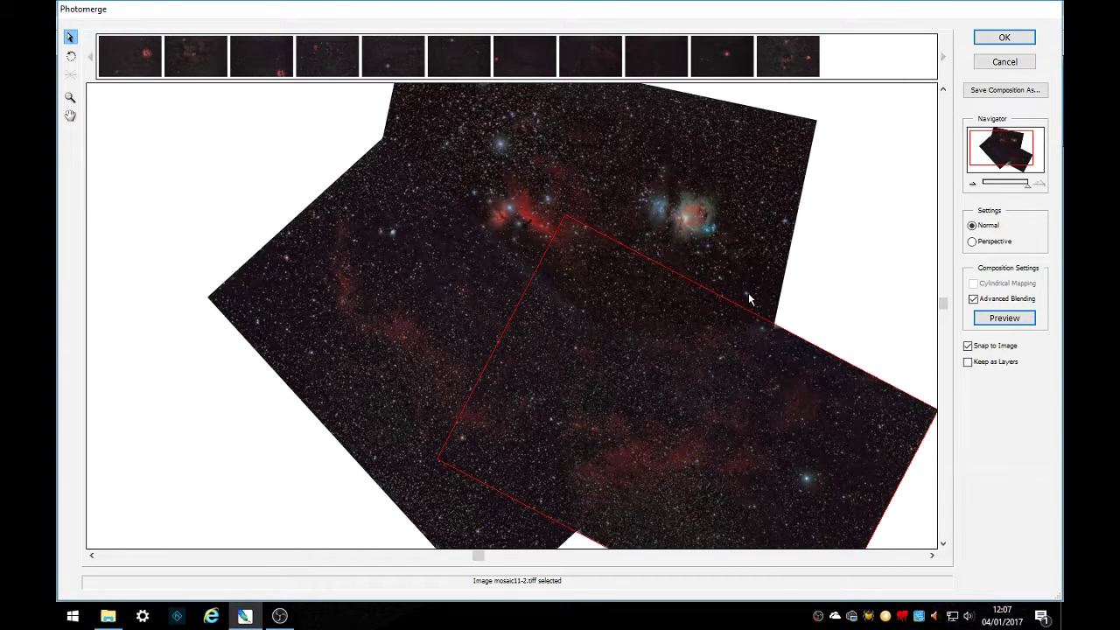
mouse_move(770, 345)
mouse_down()
mouse_move(790, 388)
mouse_move(770, 338)
mouse_move(783, 350)
mouse_up()
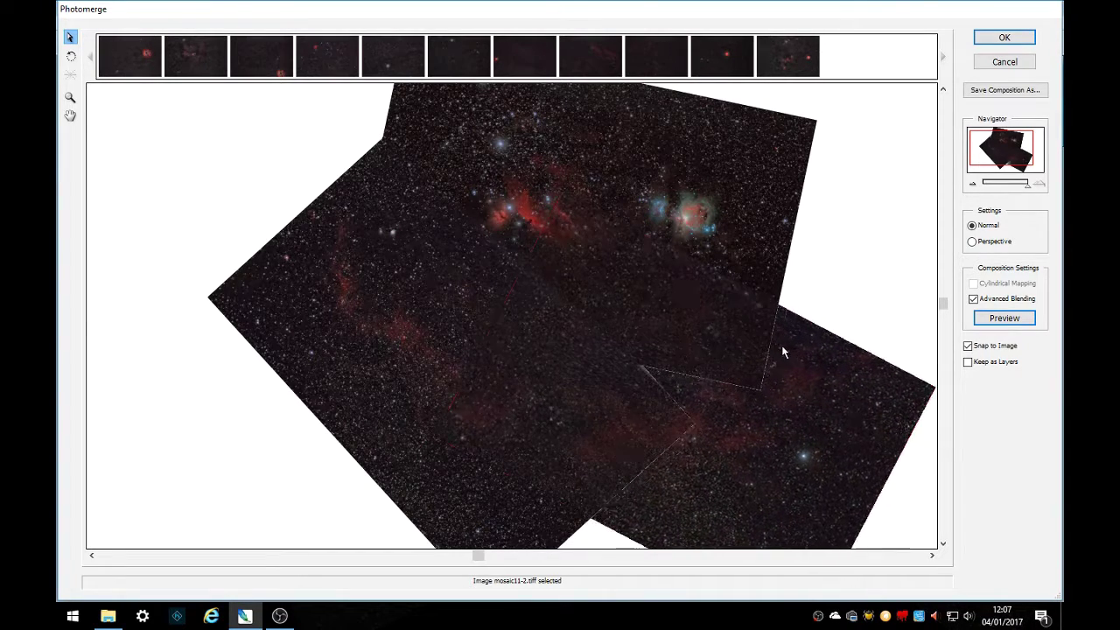
- Refine the lower-right tile with slight counter-clockwise rotations and small shifts
click(72, 57)
drag(120, 105, 110, 138)
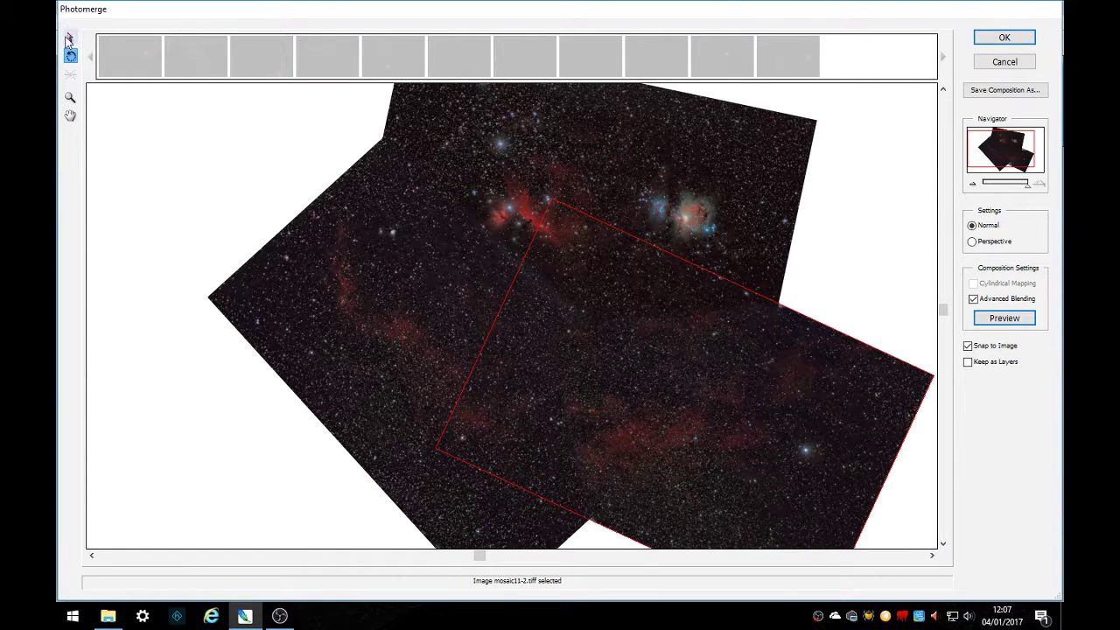
click(71, 38)
drag(665, 386, 659, 376)
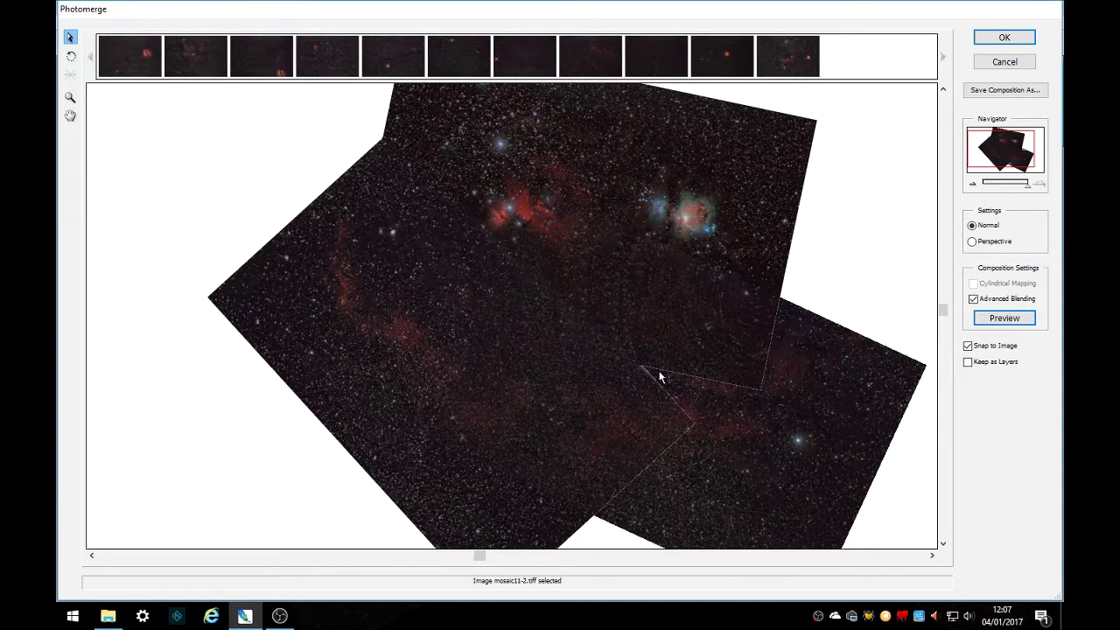
mouse_move(657, 372)
mouse_down()
mouse_move(660, 386)
mouse_move(662, 370)
mouse_up()
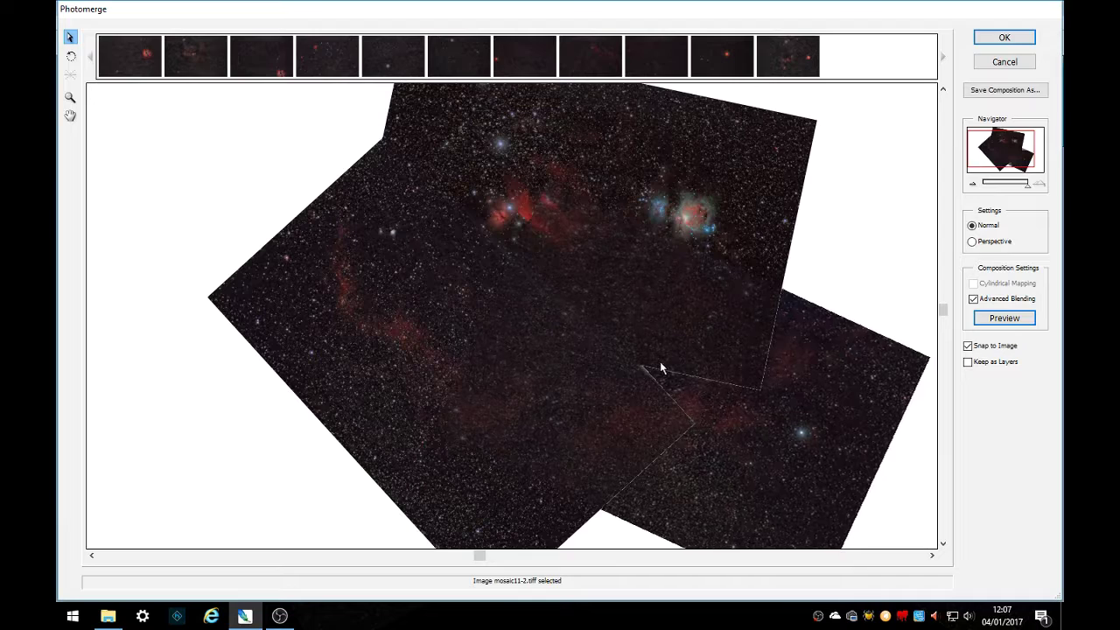
click(71, 57)
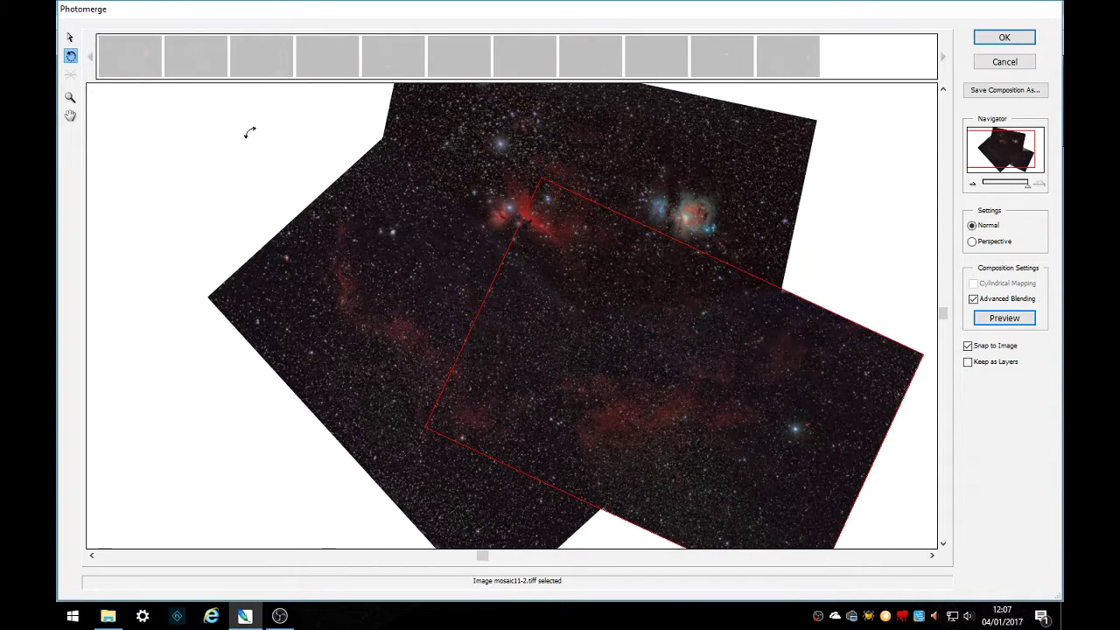
drag(175, 133, 168, 146)
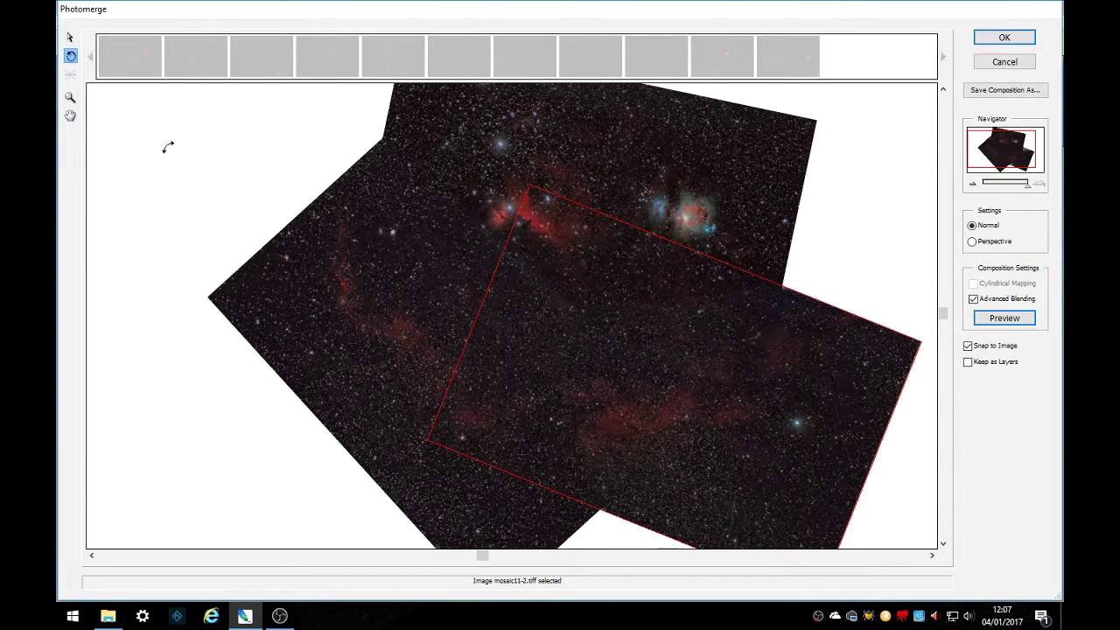
click(70, 36)
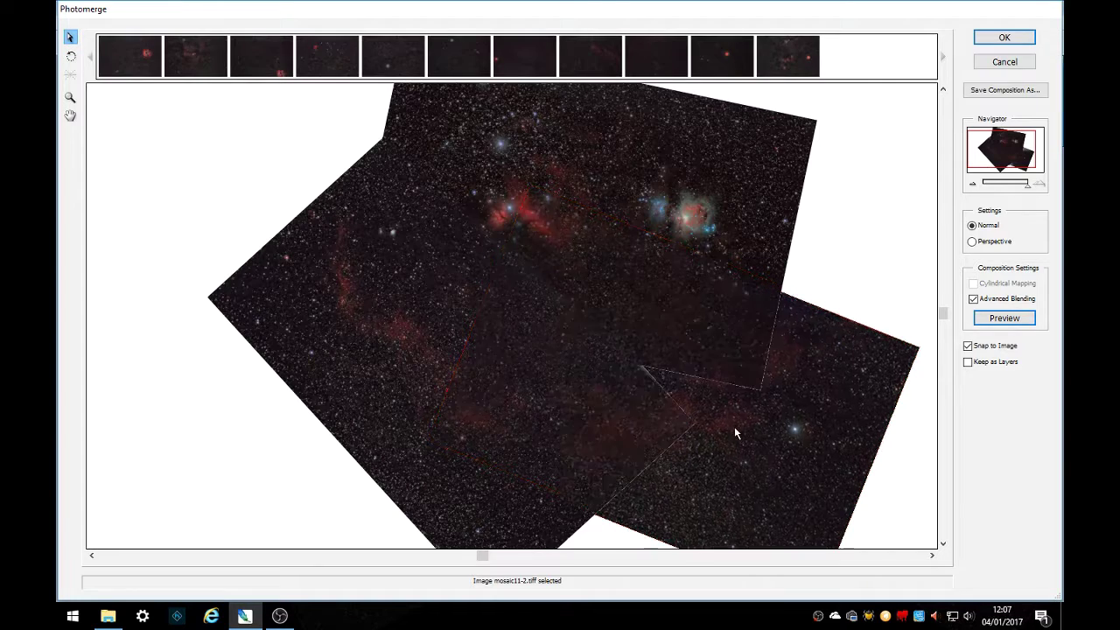
drag(733, 429, 750, 438)
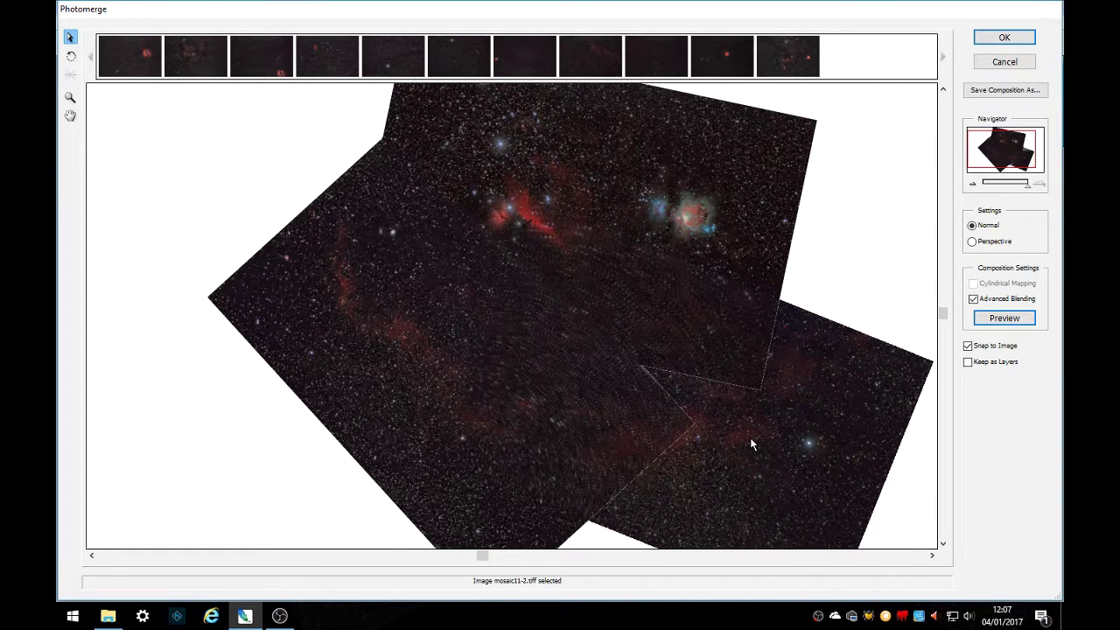
- Nudge the lower-right tile a few pixels up, right and down to align its stars
click(71, 56)
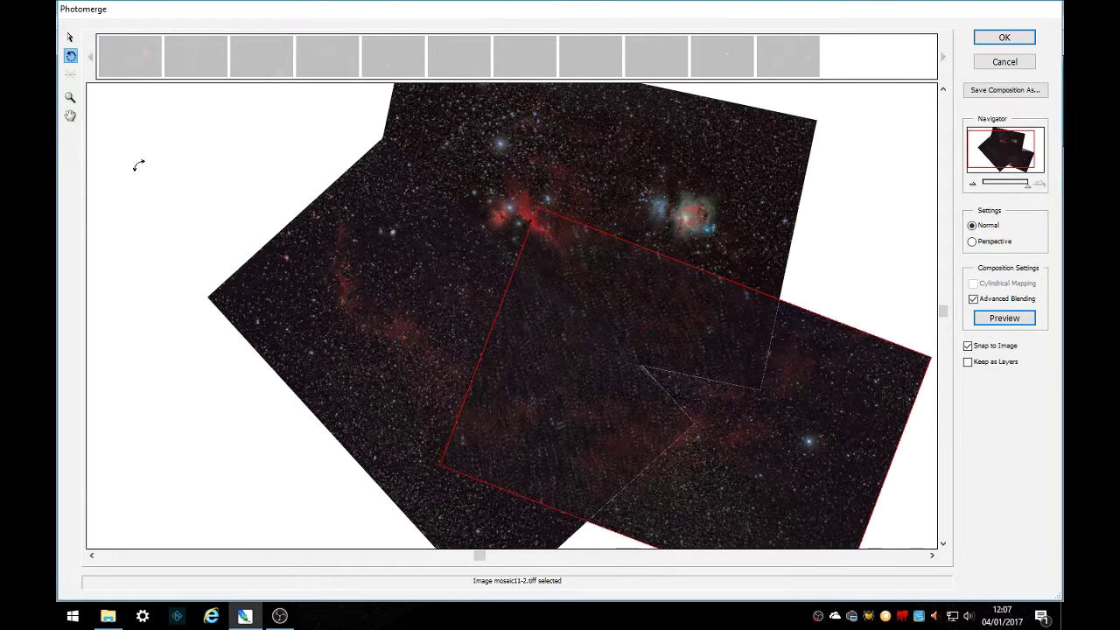
click(70, 38)
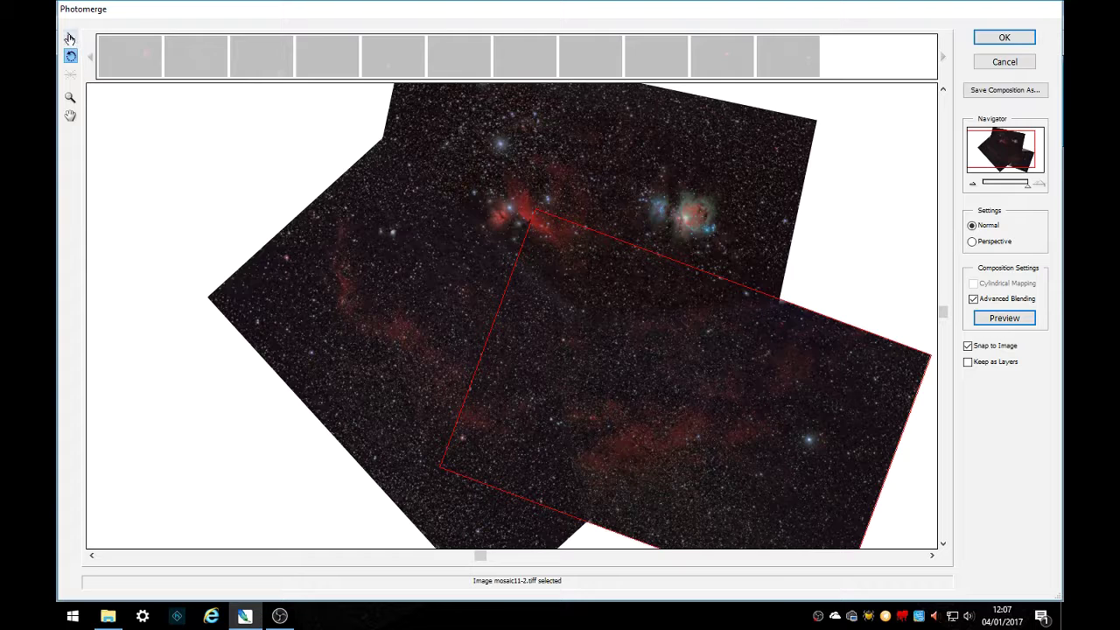
drag(708, 383, 707, 381)
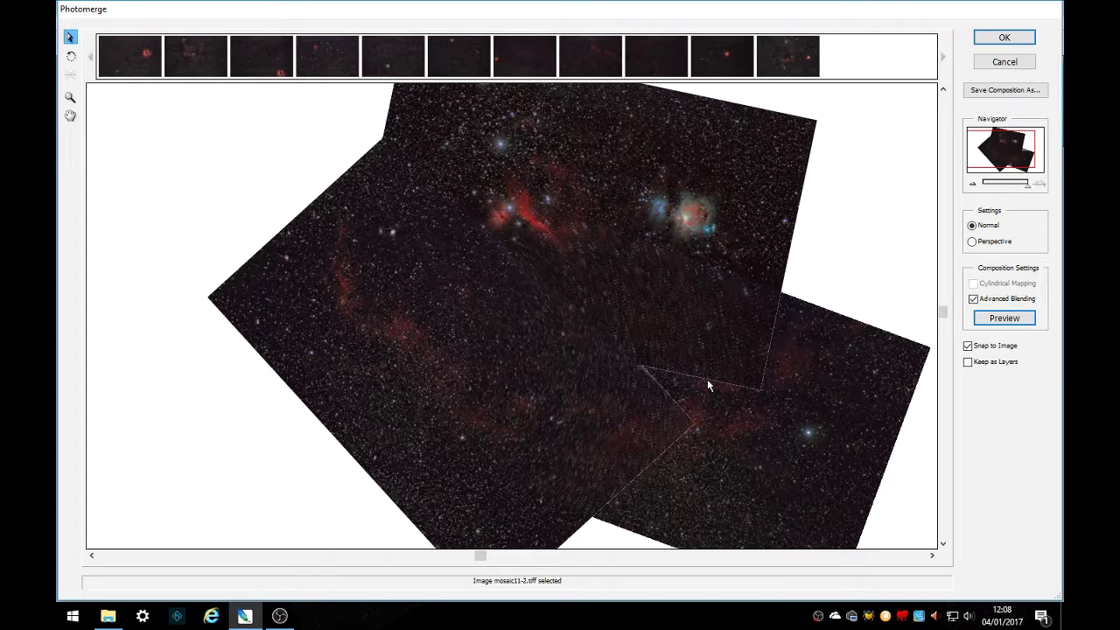
drag(707, 379, 708, 381)
click(708, 382)
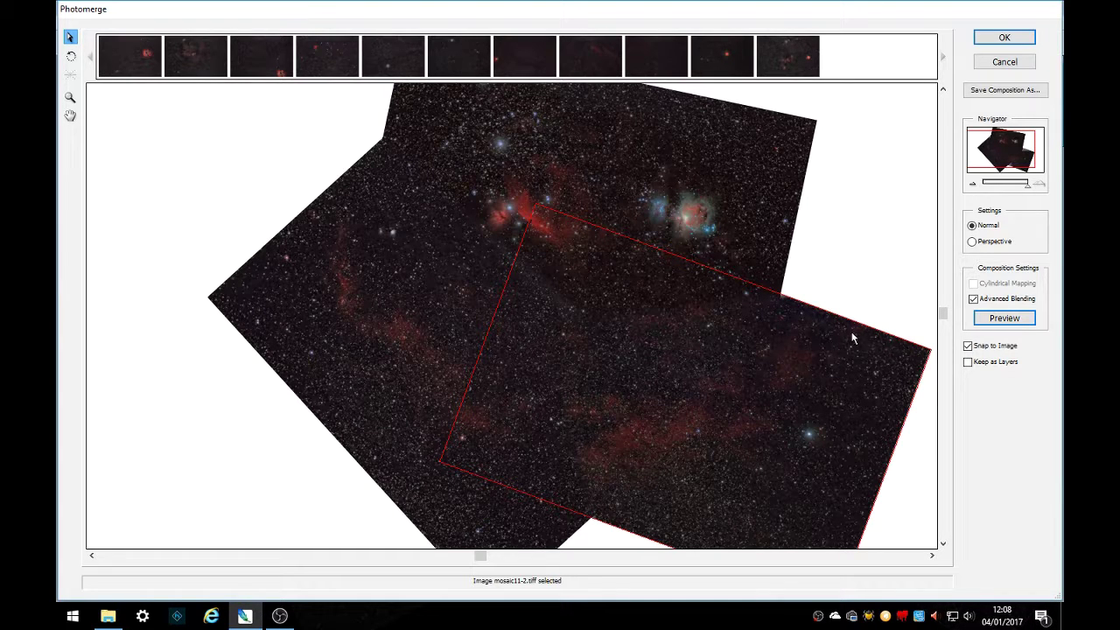
drag(855, 355, 855, 360)
click(71, 55)
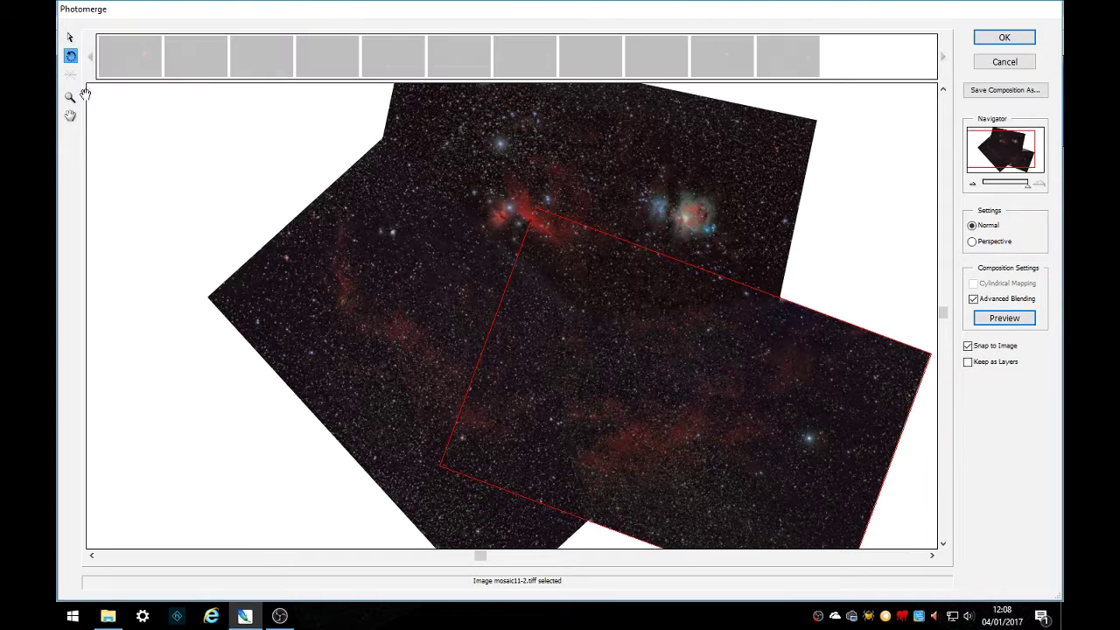
click(70, 37)
- Nudge mosaic11-2 by a pixel or two until its seams blend into the mosaic
click(809, 453)
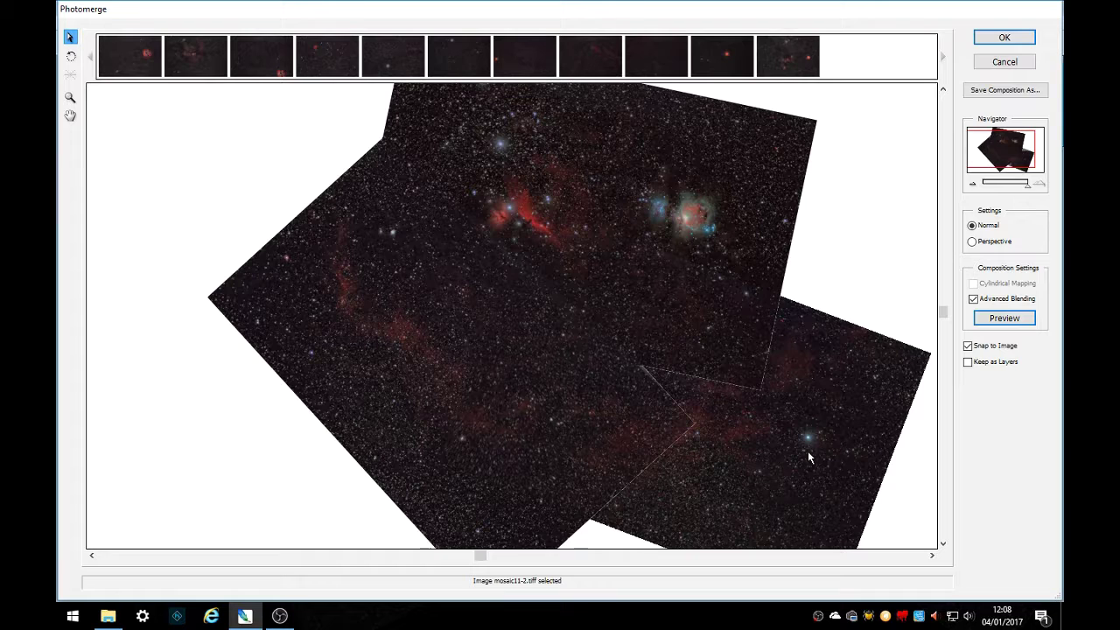
drag(806, 451, 809, 451)
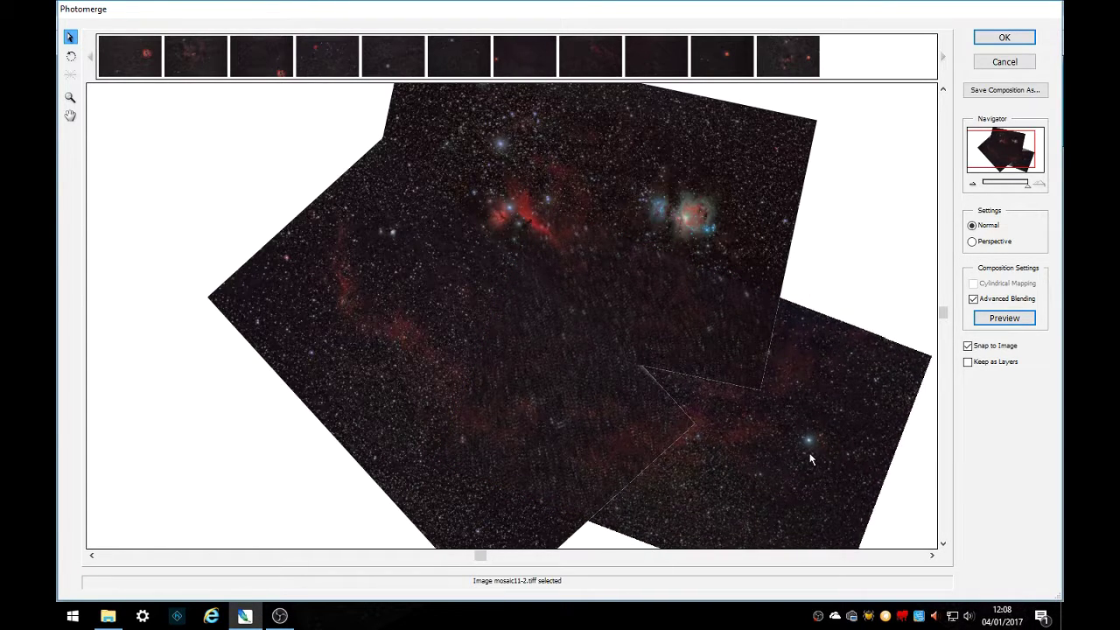
drag(809, 453, 808, 452)
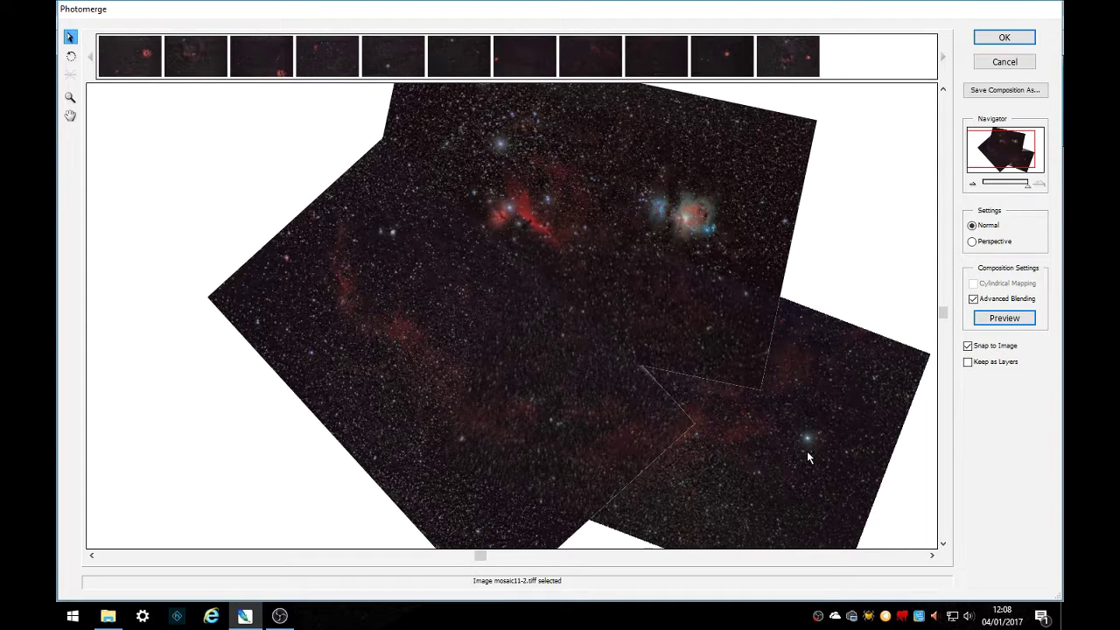
click(808, 452)
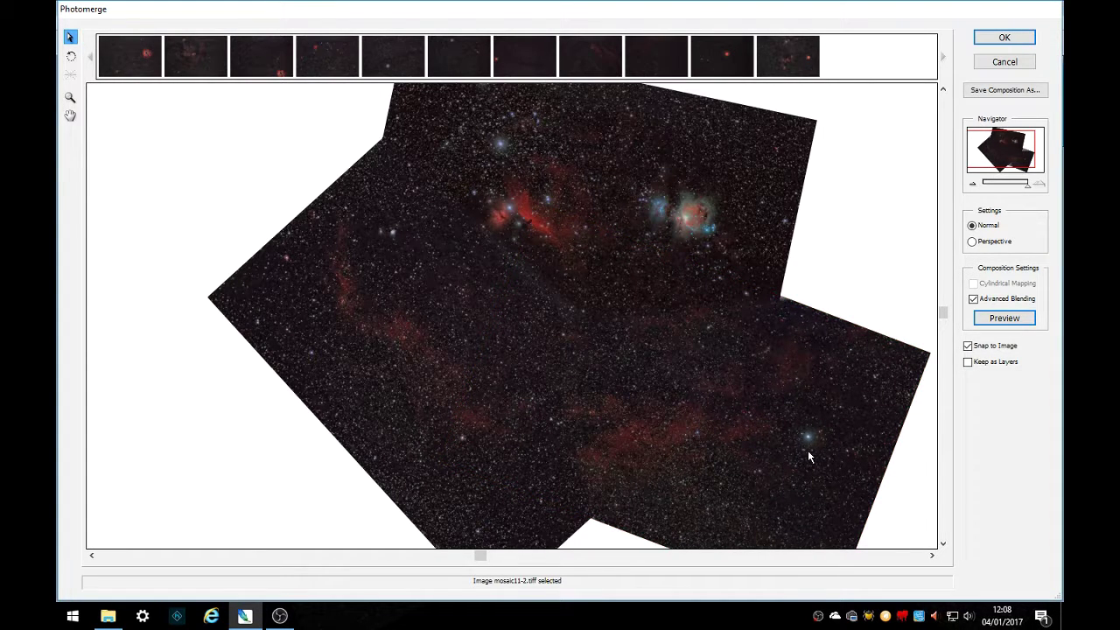
drag(808, 450, 808, 451)
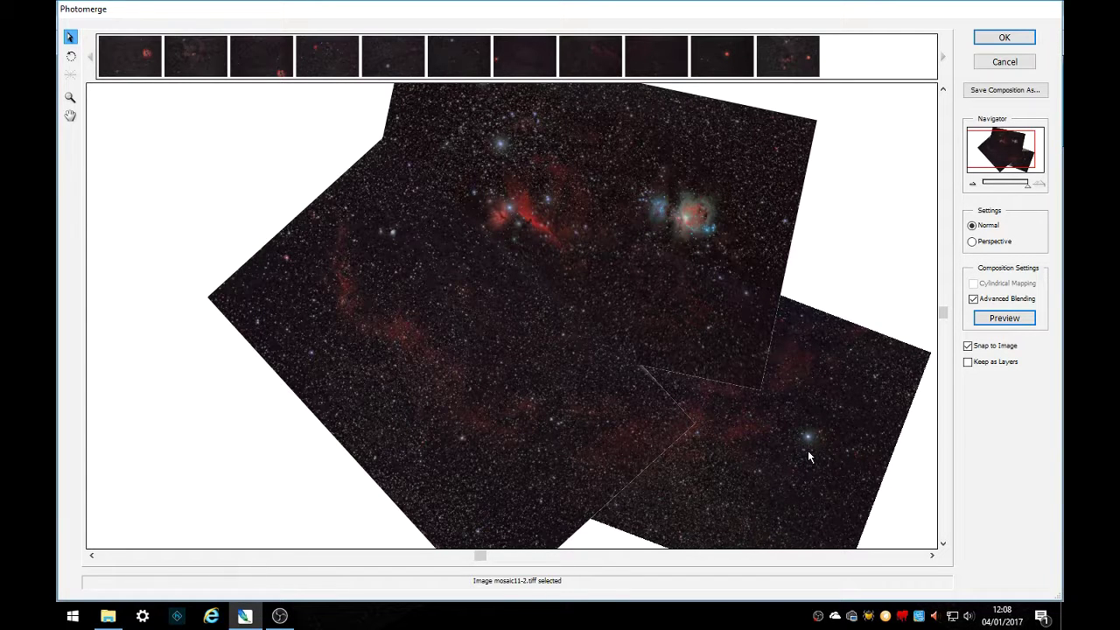
click(807, 450)
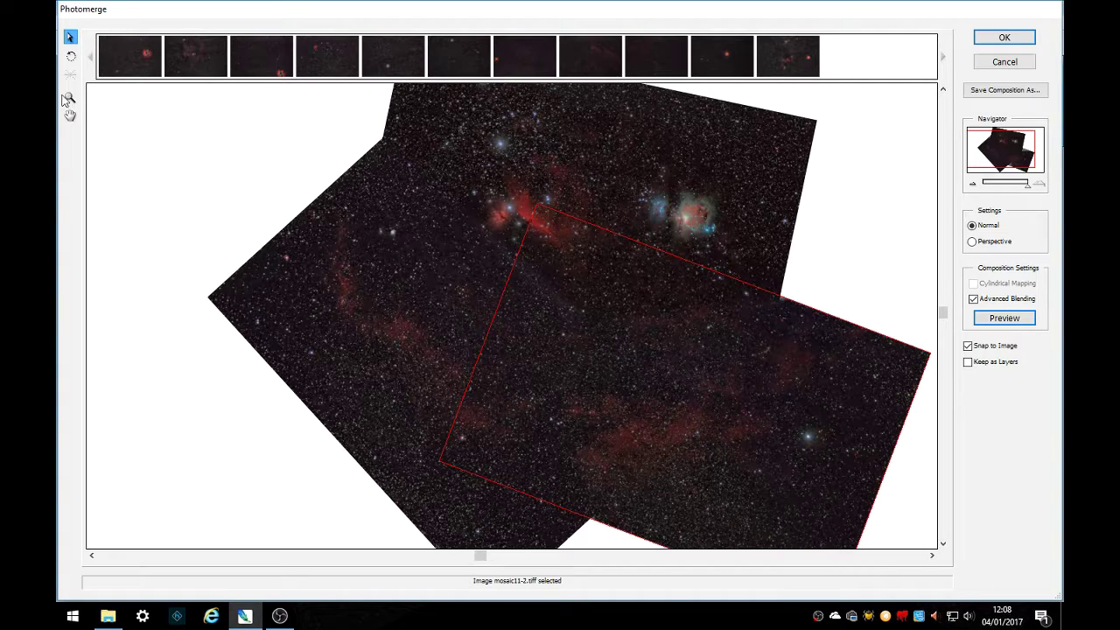
click(71, 55)
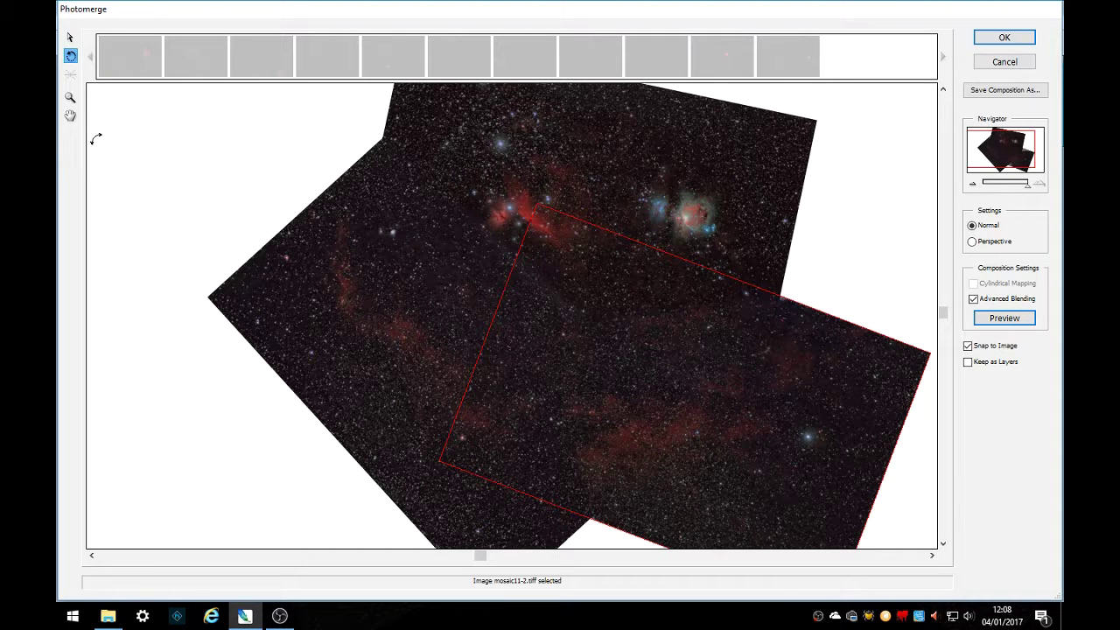
click(70, 36)
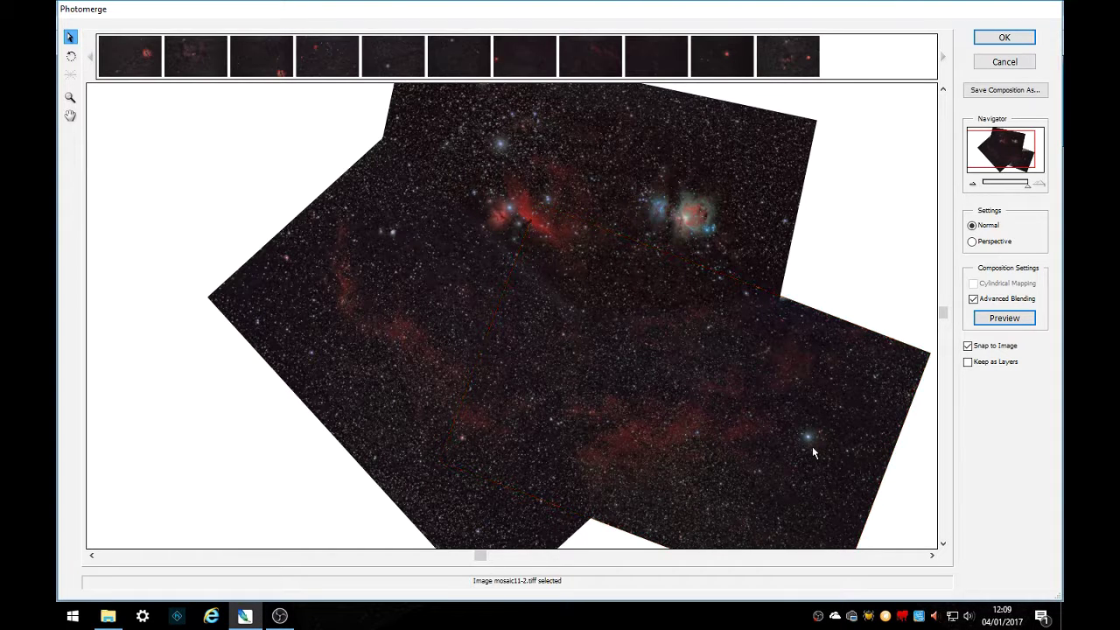
drag(812, 448, 812, 446)
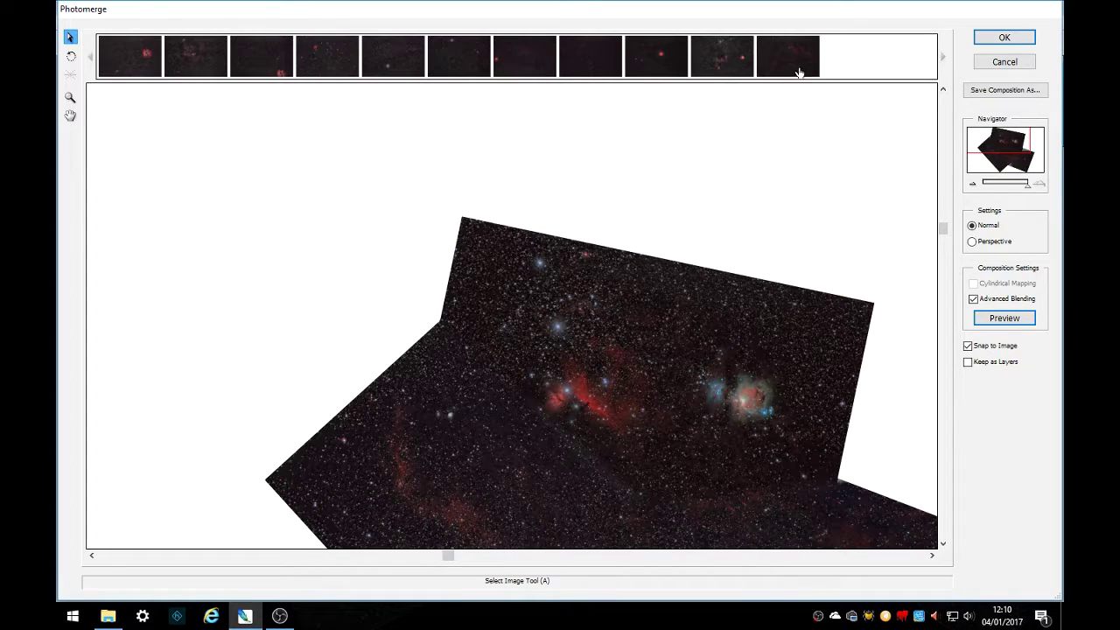
- Drag mosaic9-2 onto the canvas, rotate it and move it against the Orion tile's left side
drag(799, 67, 319, 338)
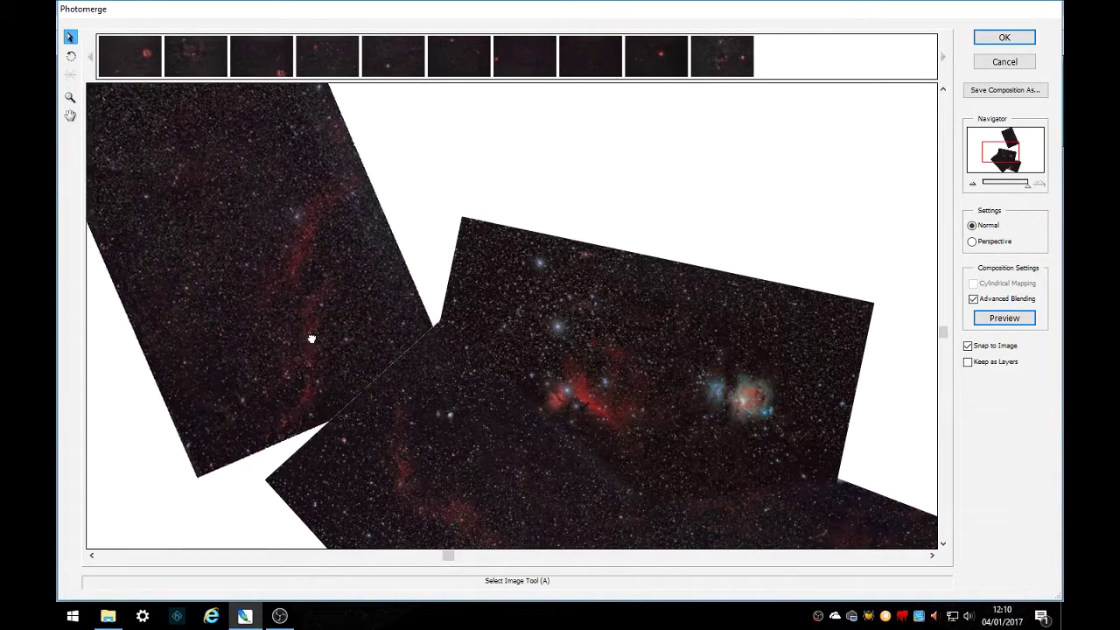
drag(312, 339, 303, 255)
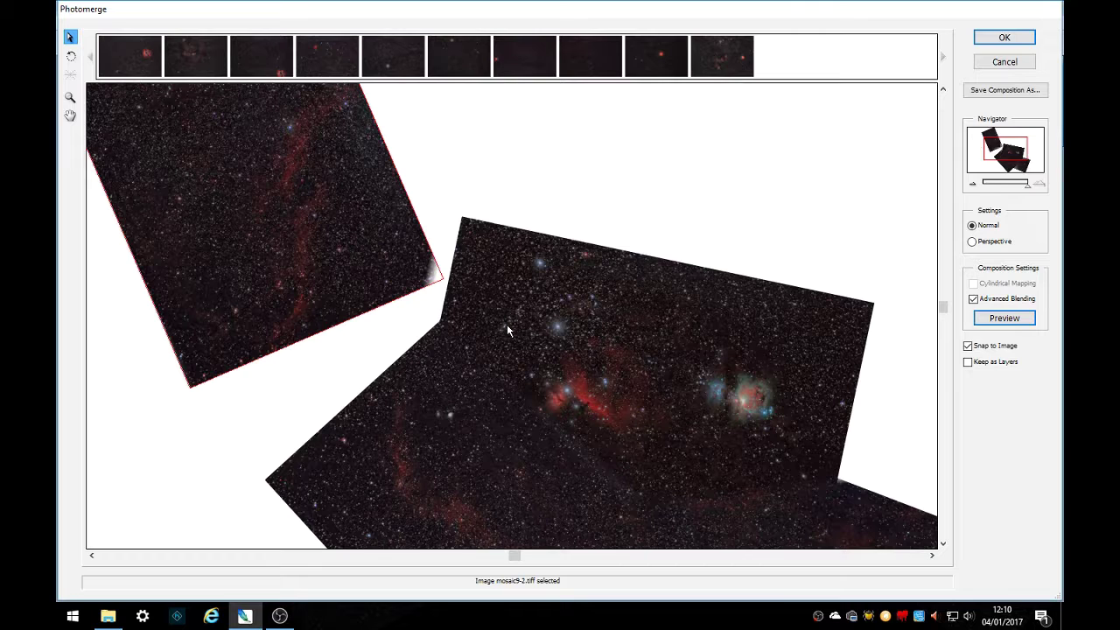
mouse_move(307, 299)
mouse_down()
mouse_move(378, 289)
mouse_move(308, 307)
mouse_up()
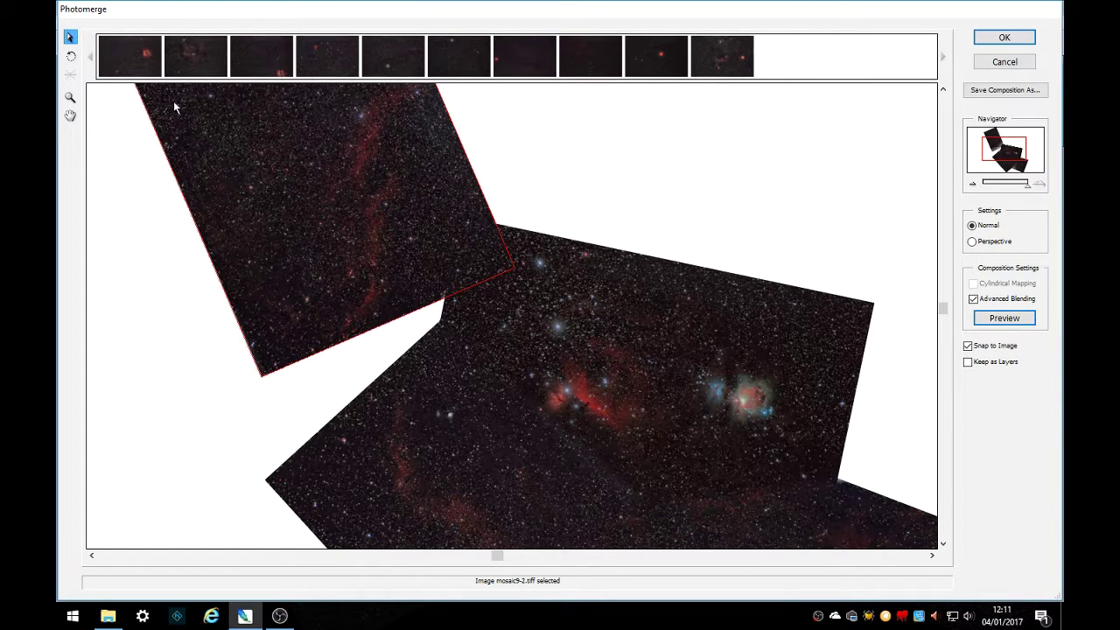
click(71, 55)
drag(286, 303, 376, 272)
click(70, 37)
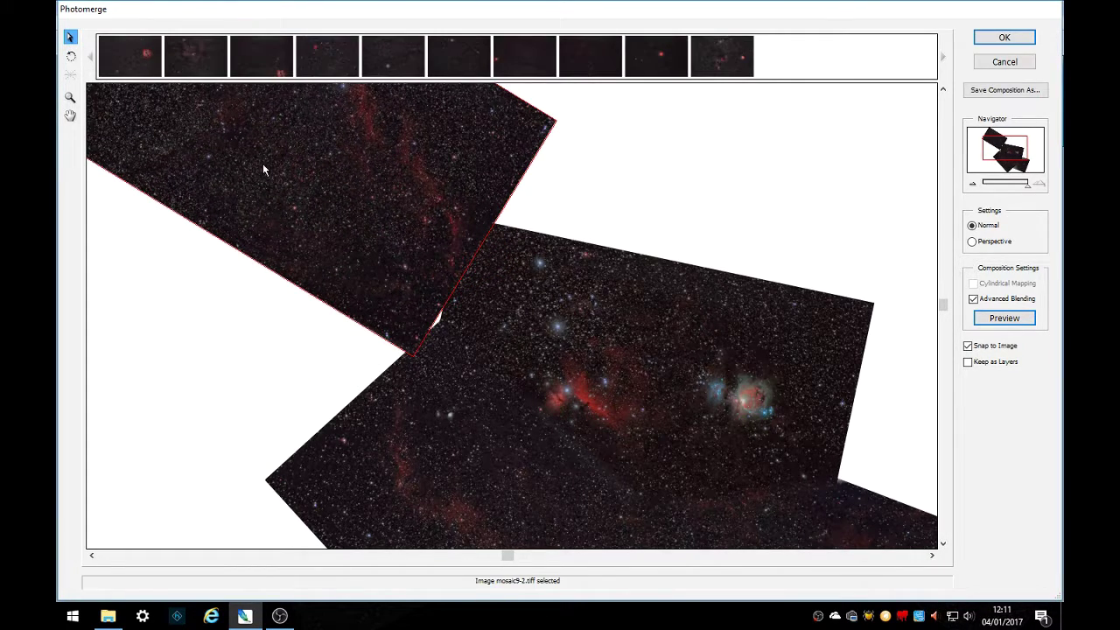
drag(263, 164, 230, 359)
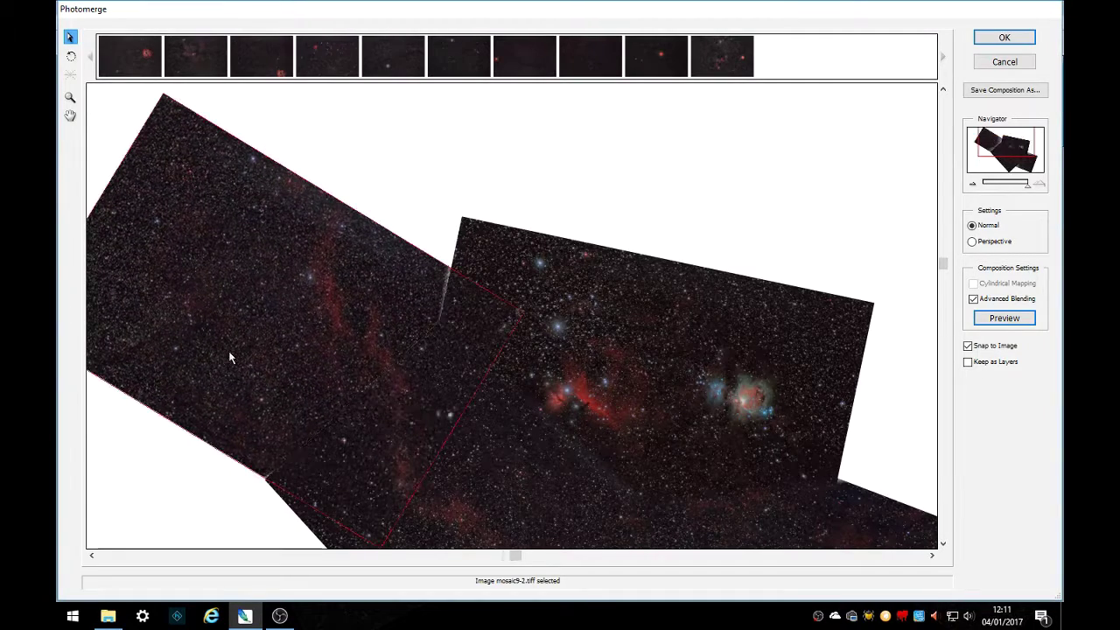
- Alternate small clockwise rotations and shifts until the left tile's red nebula arc lines up
click(70, 58)
drag(138, 156, 163, 139)
click(70, 37)
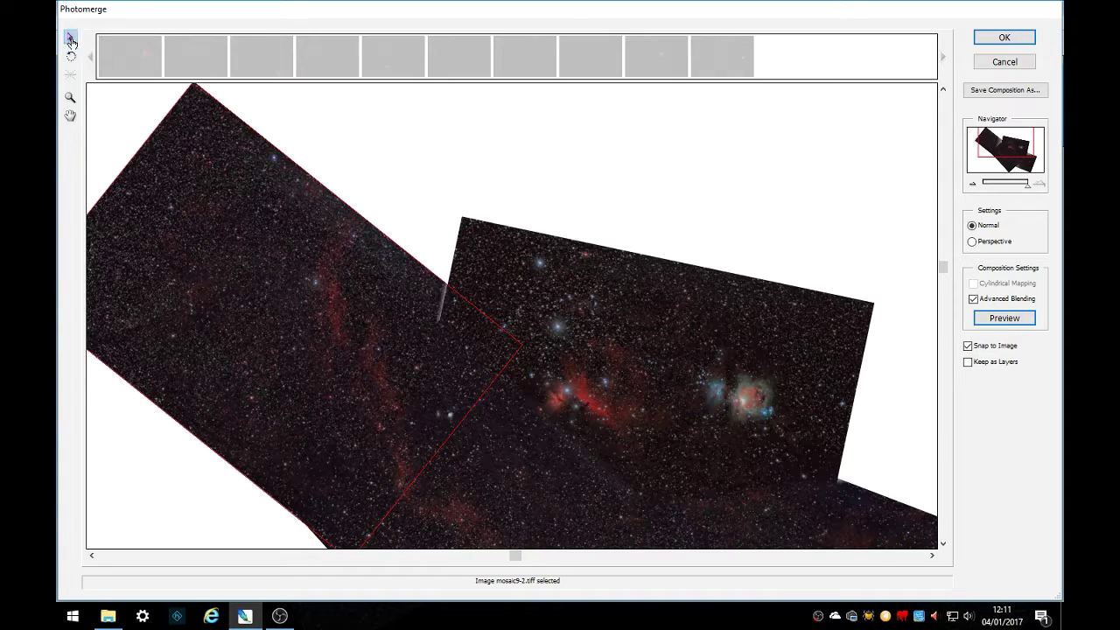
drag(209, 222, 185, 208)
click(70, 56)
drag(118, 130, 133, 135)
click(70, 37)
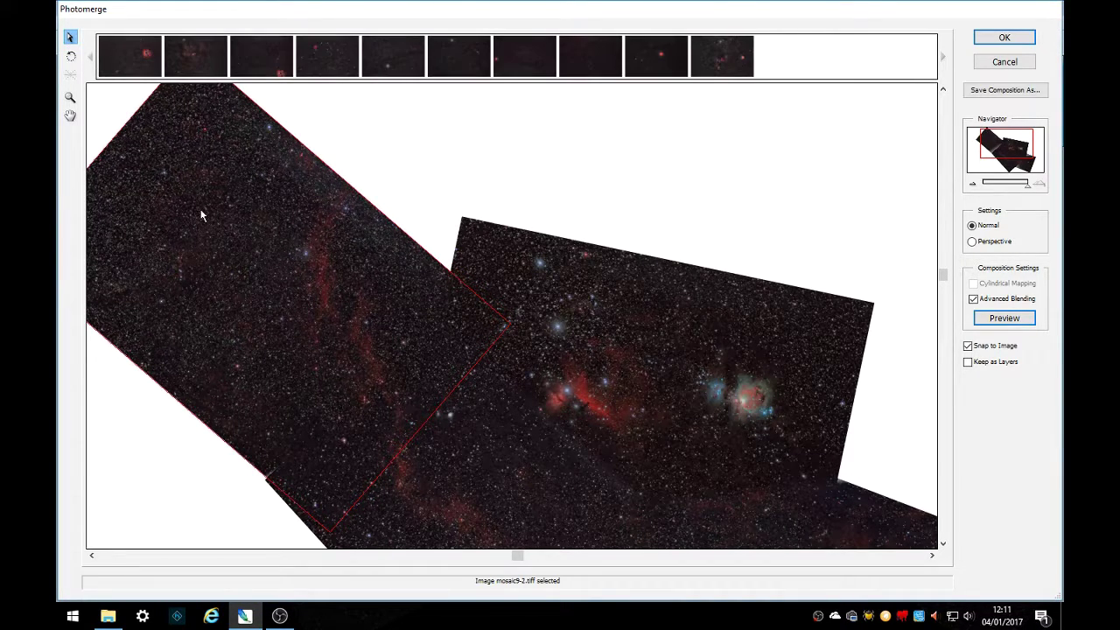
drag(201, 214, 208, 211)
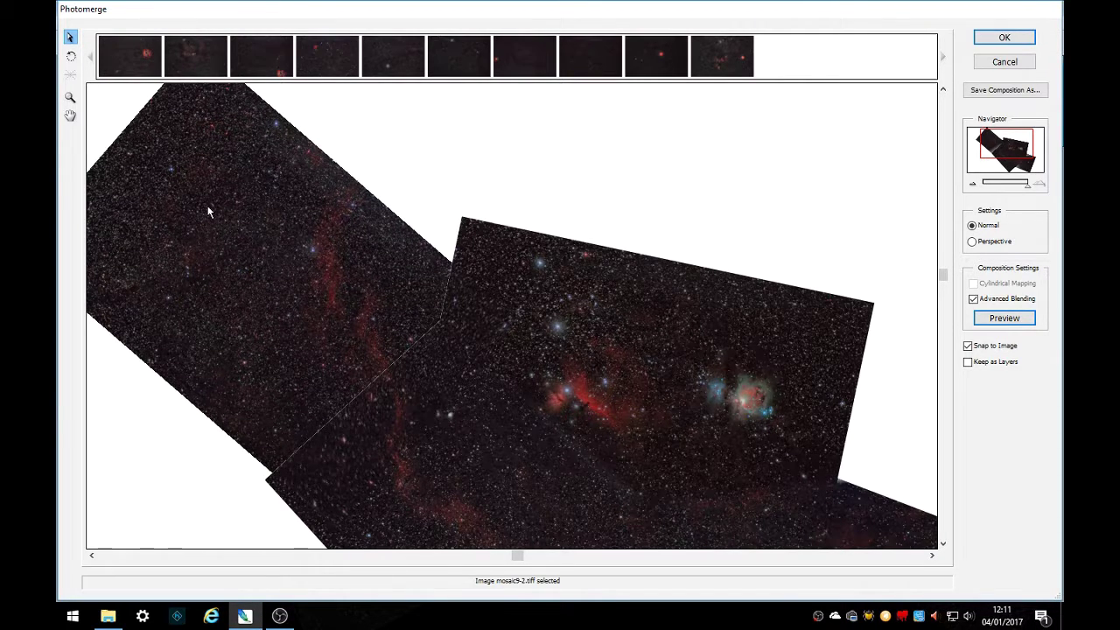
click(71, 55)
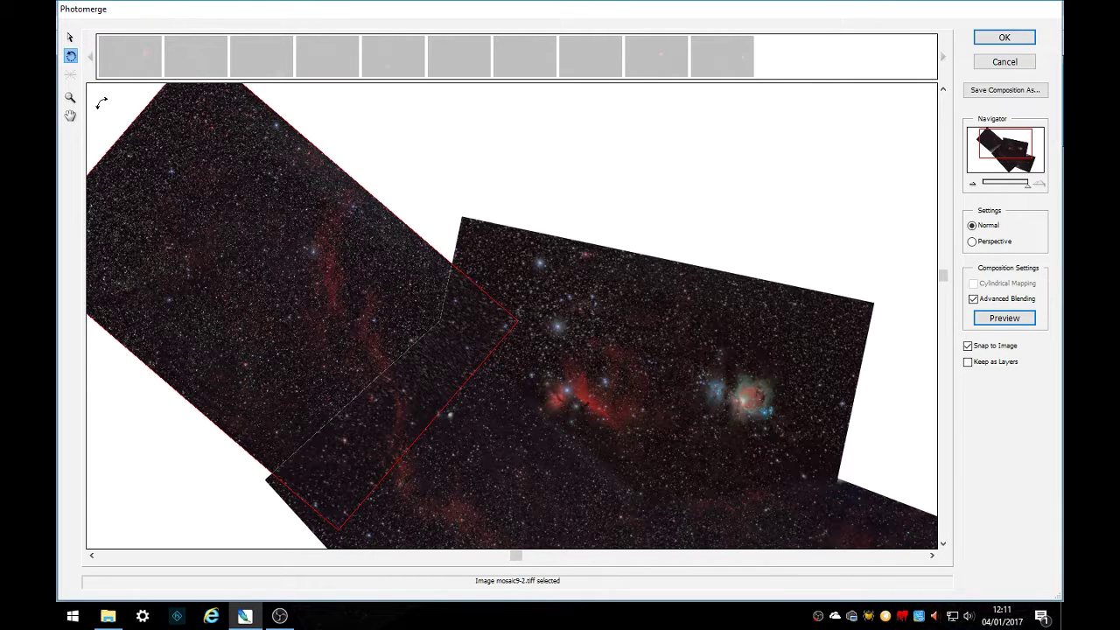
click(69, 40)
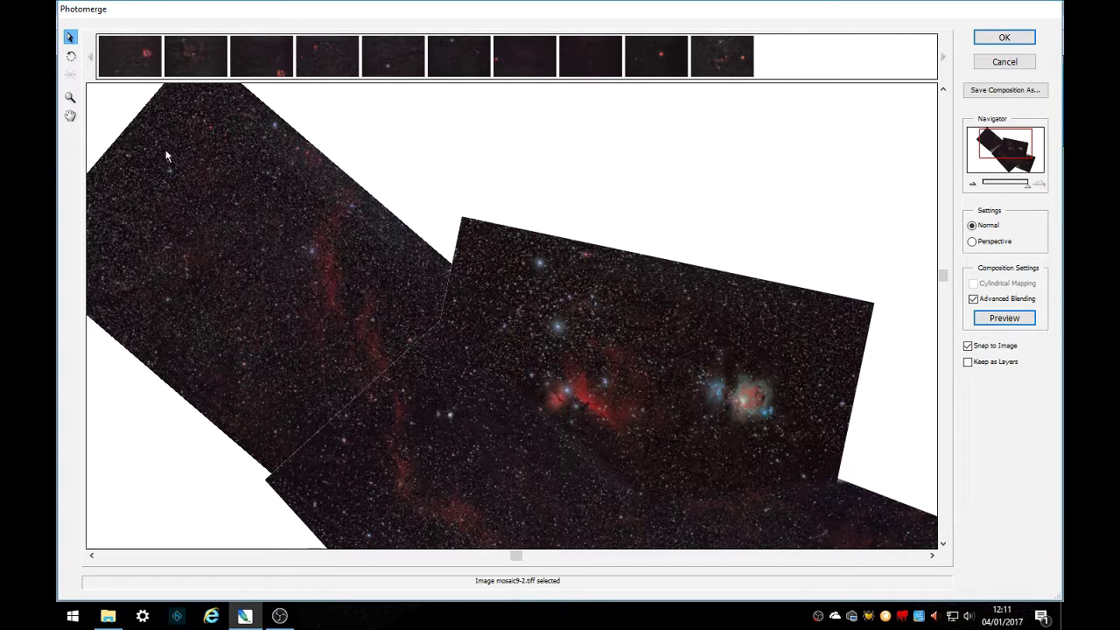
click(167, 156)
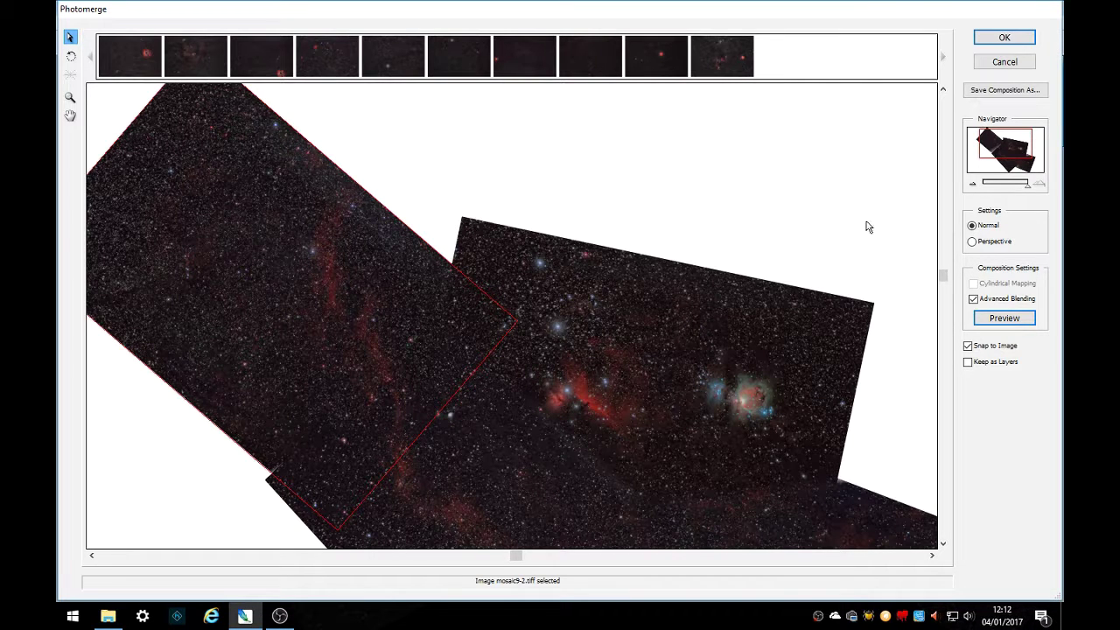
drag(942, 276, 938, 339)
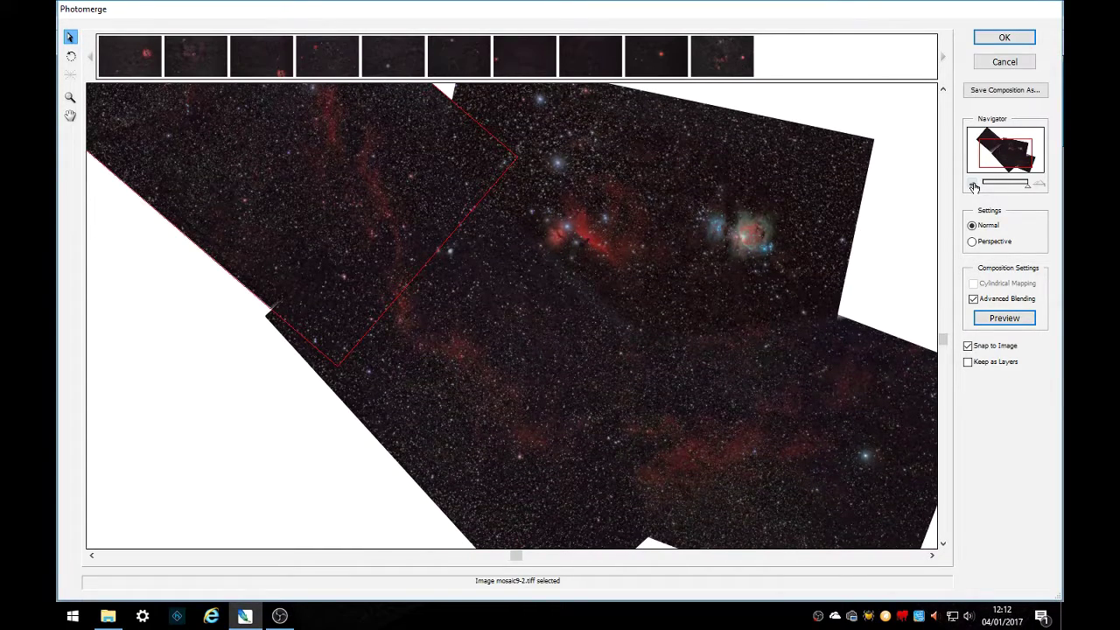
click(973, 184)
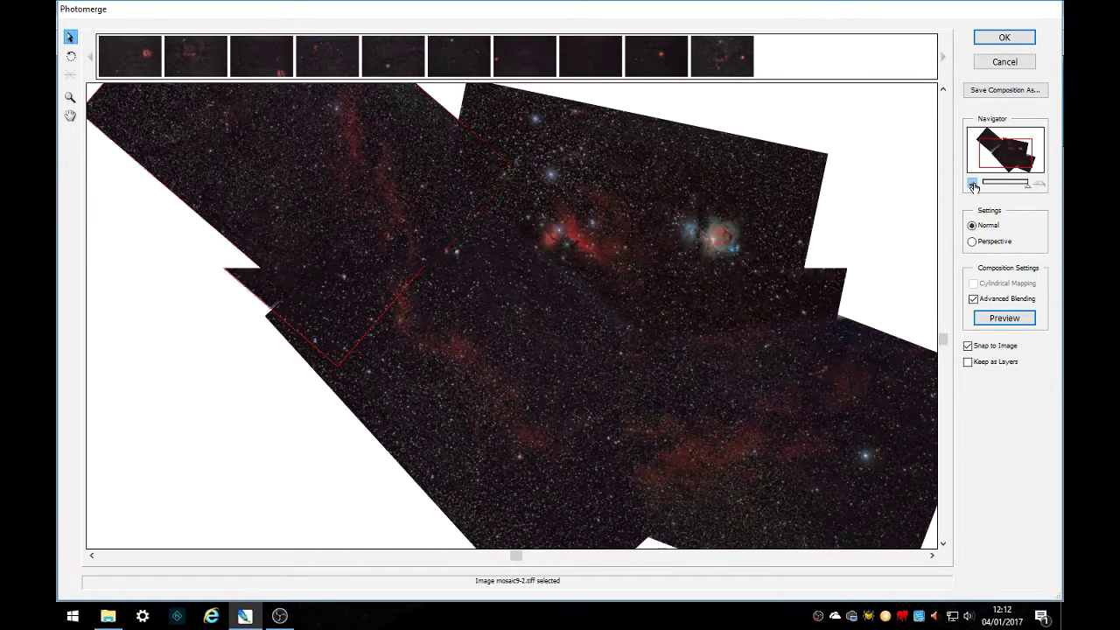
click(1014, 318)
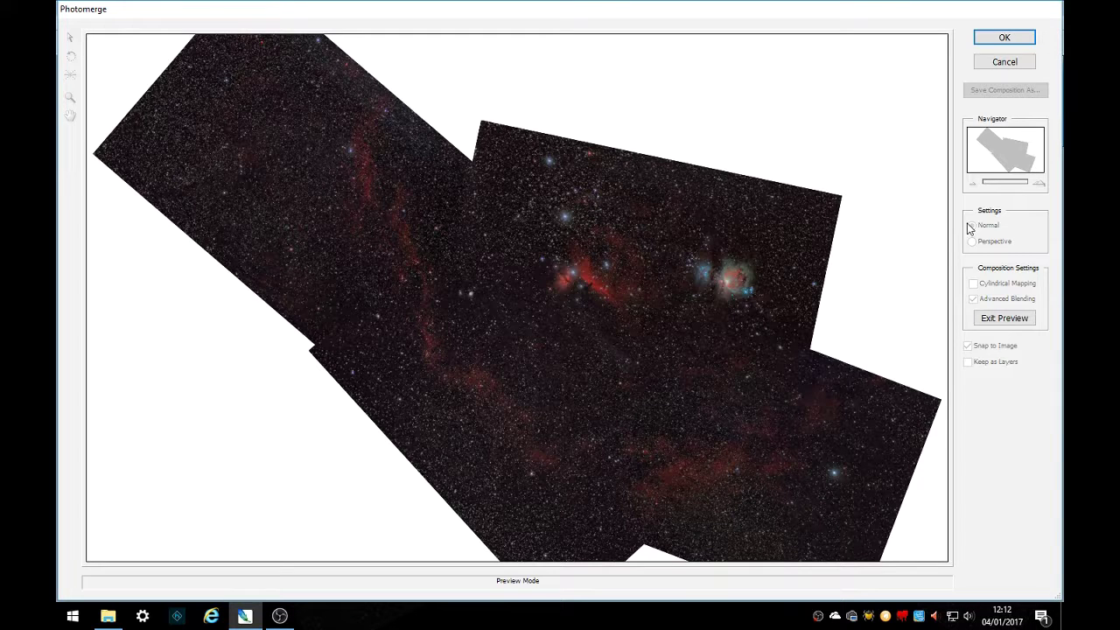
click(1002, 317)
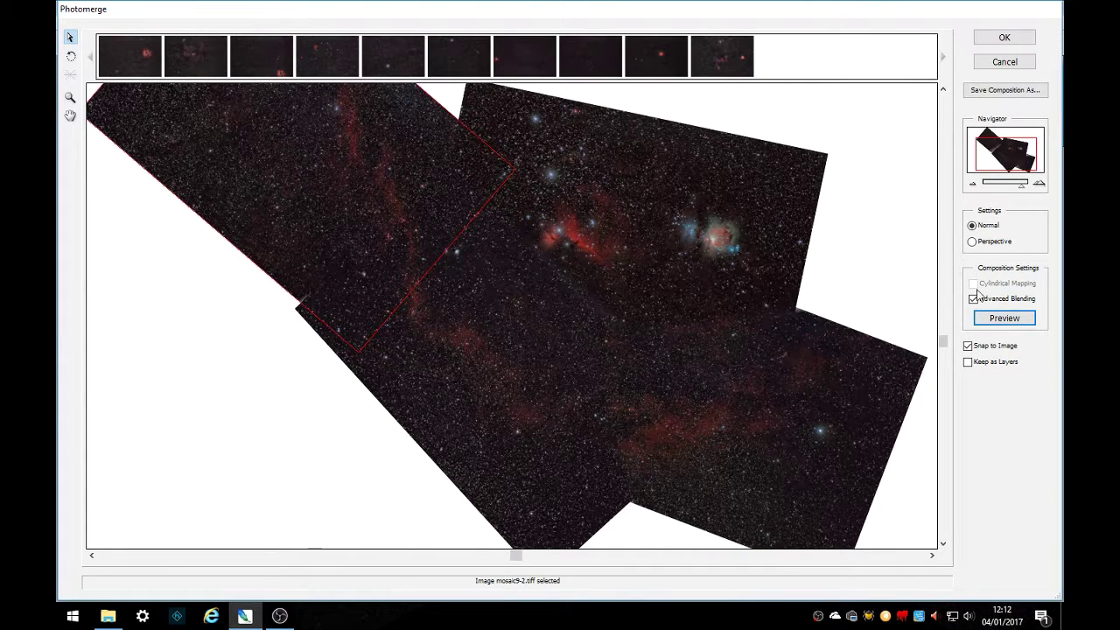
click(973, 183)
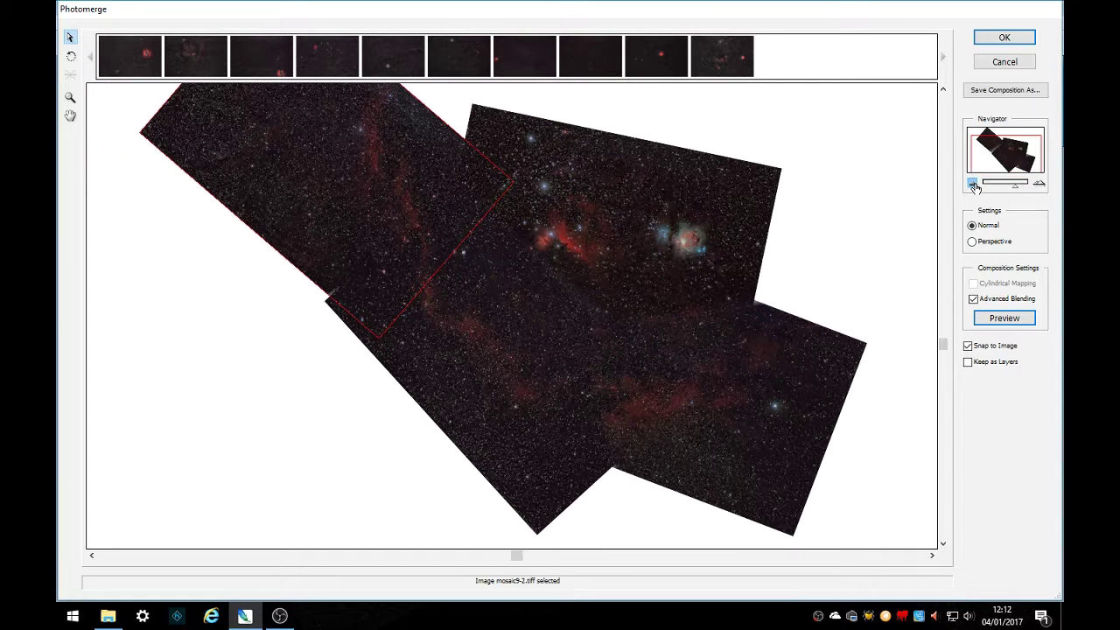
click(1038, 184)
- Zoom the Photomerge layout to its closest view and scroll to the empty lower-left edge by the blue-white star
click(1038, 183)
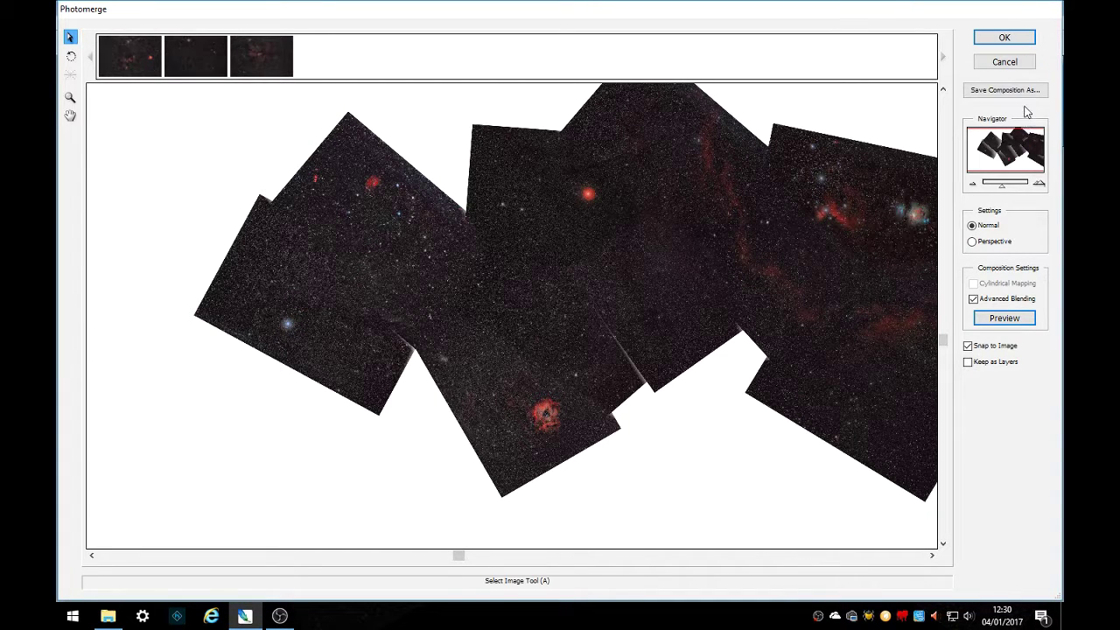
click(1038, 184)
click(1038, 183)
click(1038, 183)
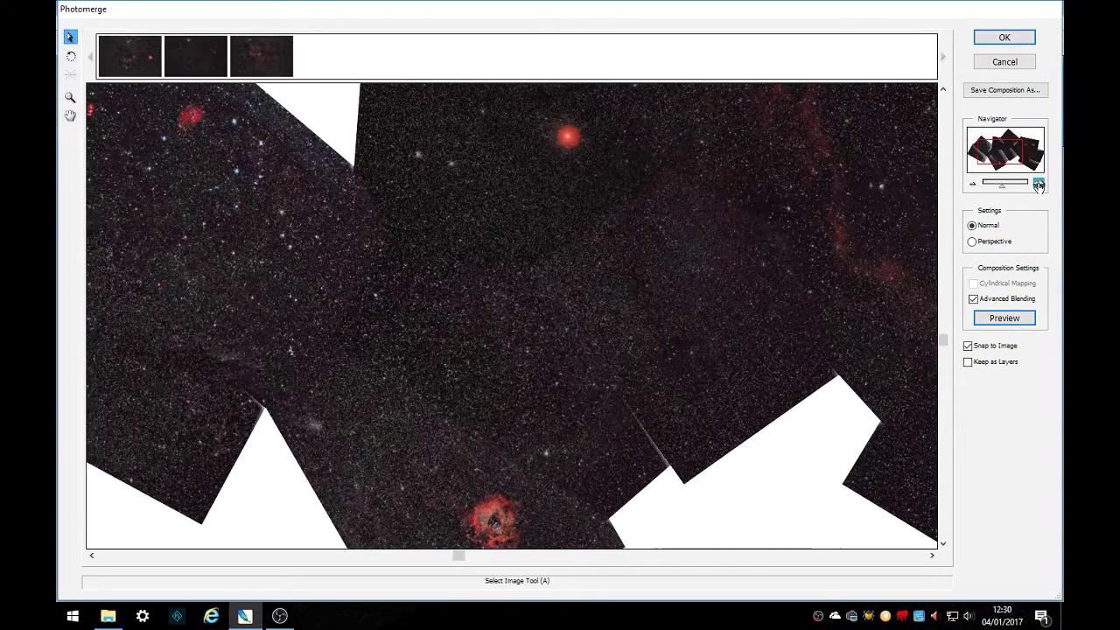
click(1038, 184)
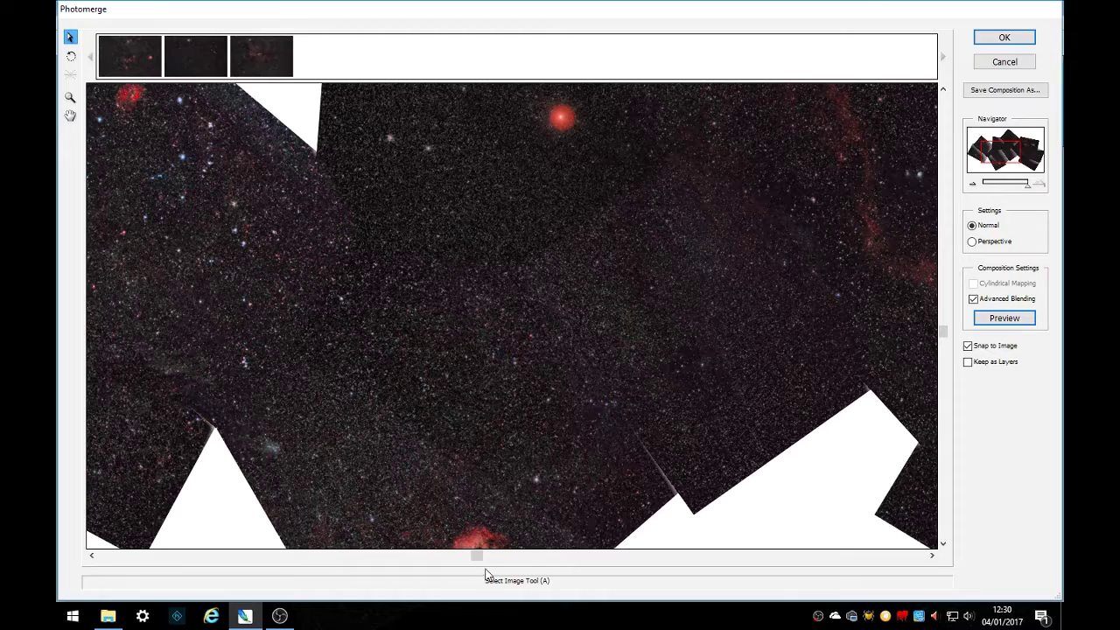
drag(476, 557, 312, 564)
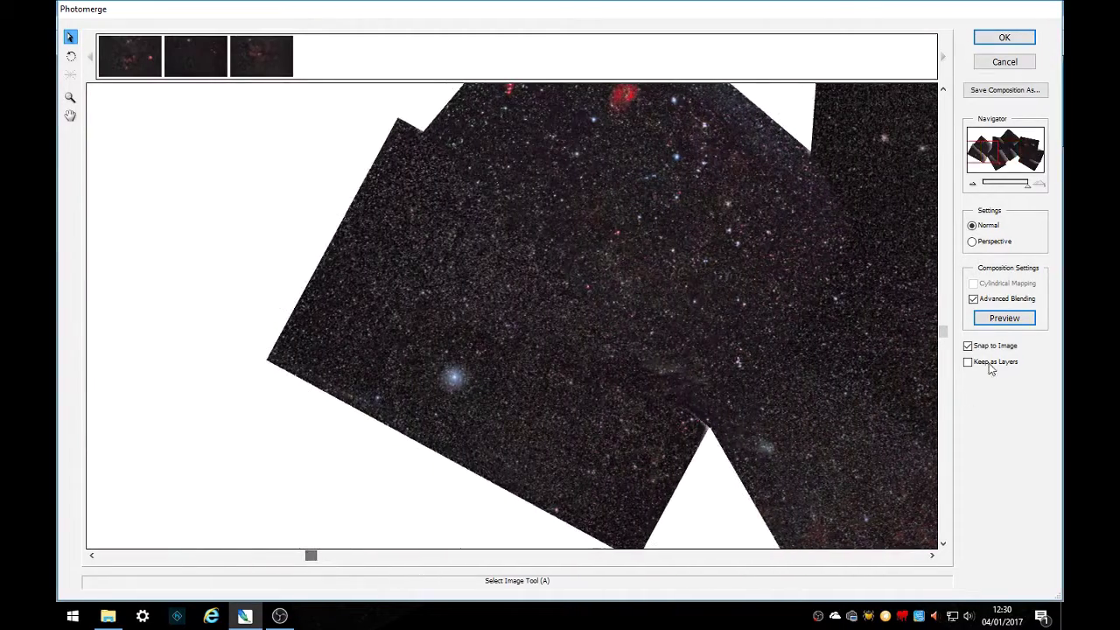
drag(939, 333, 942, 401)
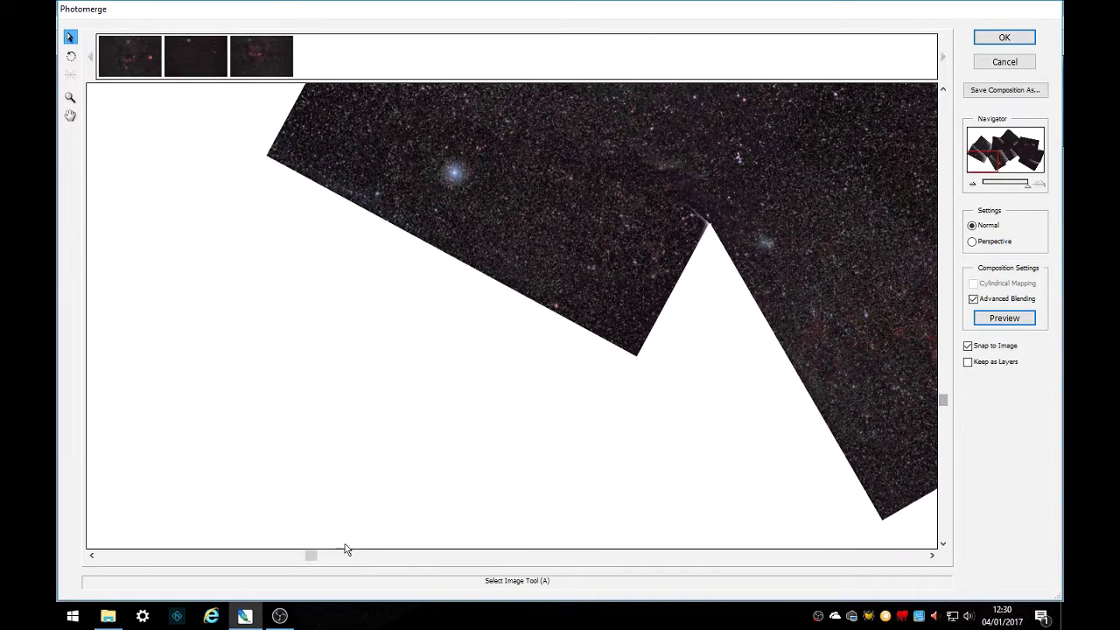
- Place tile mosaic6-2.tiff beside the Rosette tile, deselect to check the blend, then drag in another unplaced tile
drag(310, 558, 385, 576)
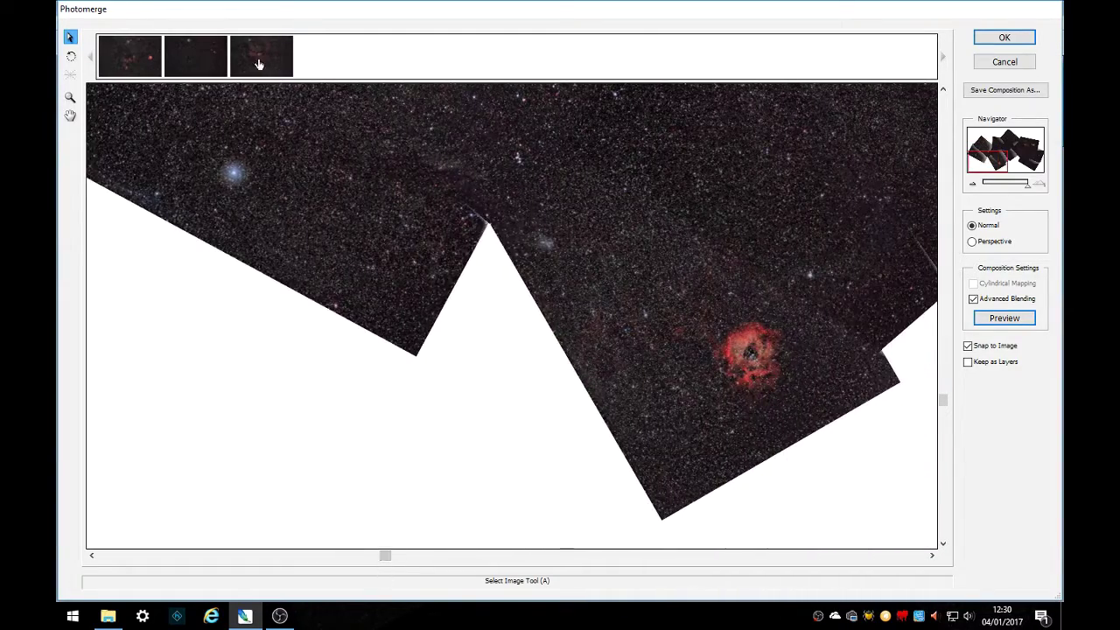
drag(260, 56, 473, 401)
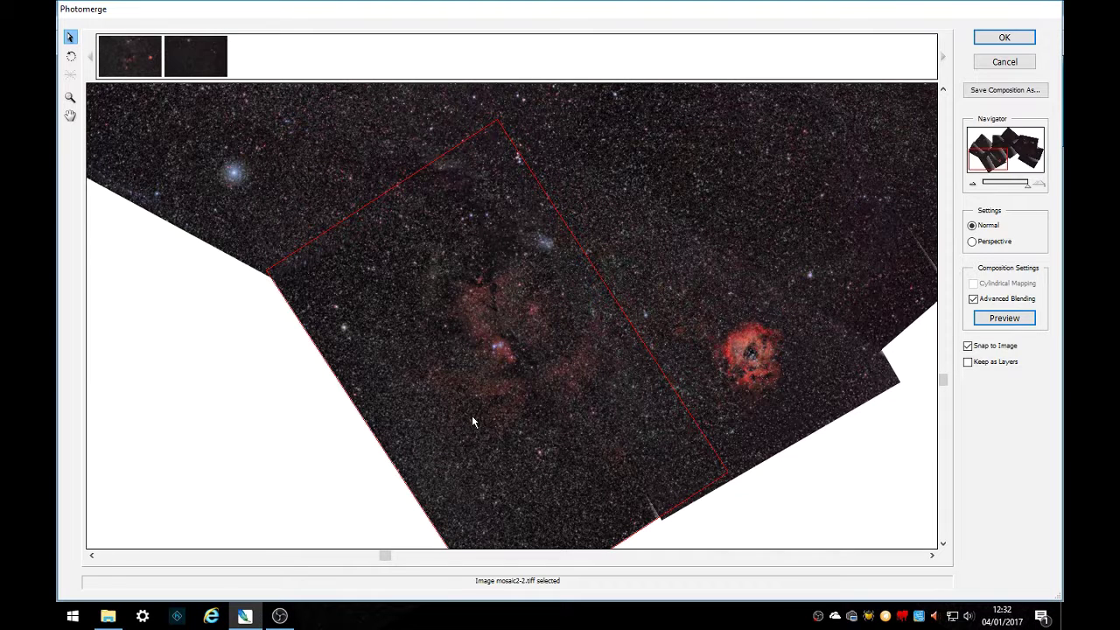
click(245, 453)
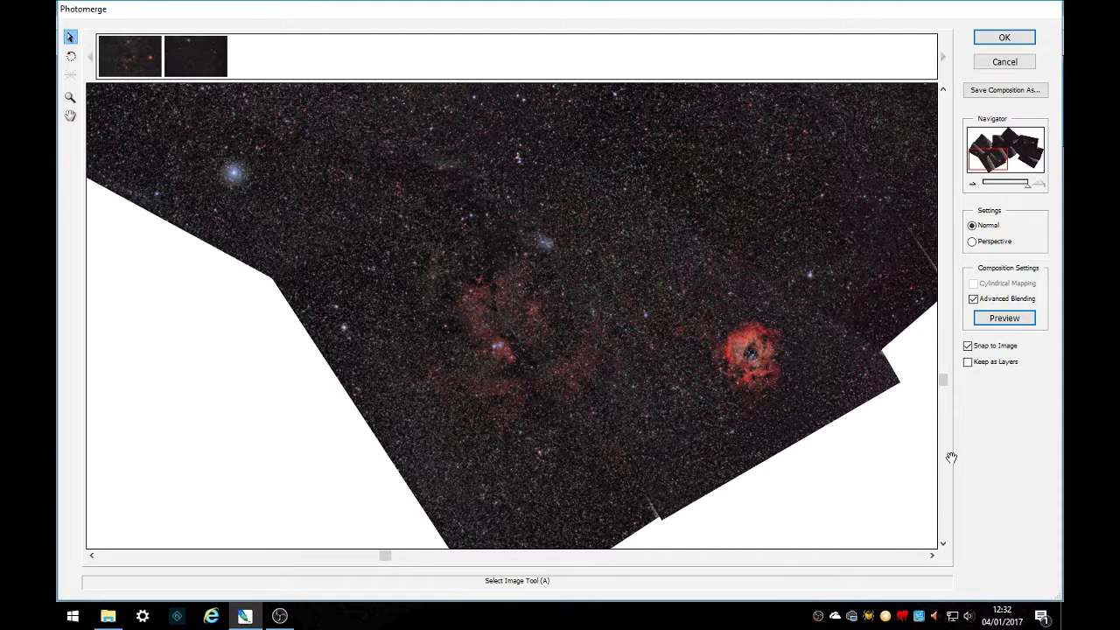
drag(388, 565, 320, 560)
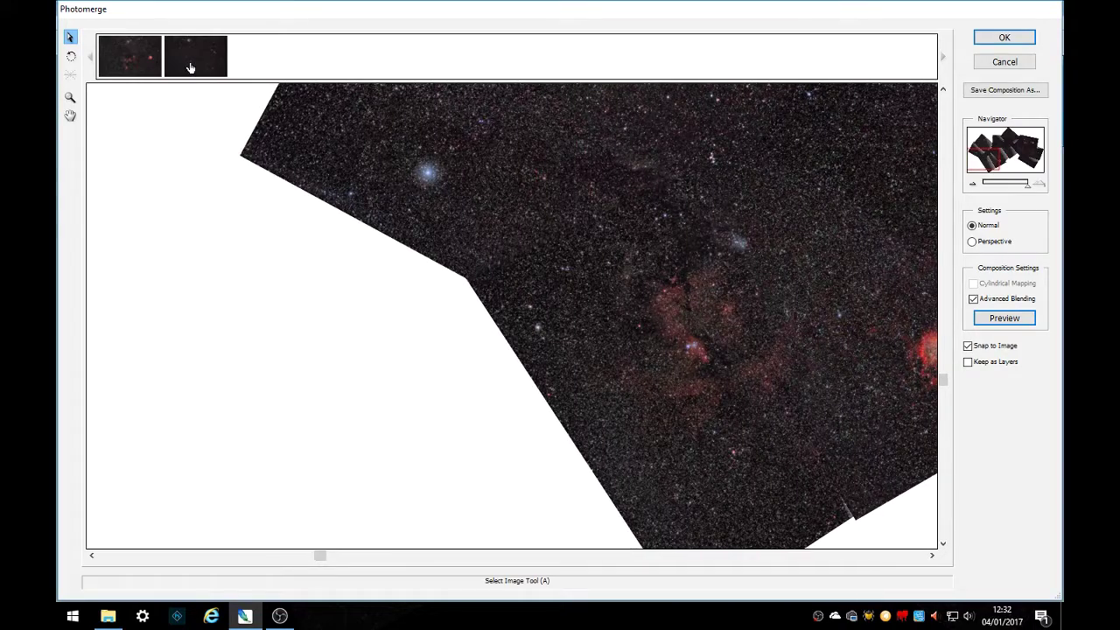
drag(190, 67, 334, 431)
- Rotate the new tile about 30° counter-clockwise and fit it up against its neighbour to match the stars
click(71, 56)
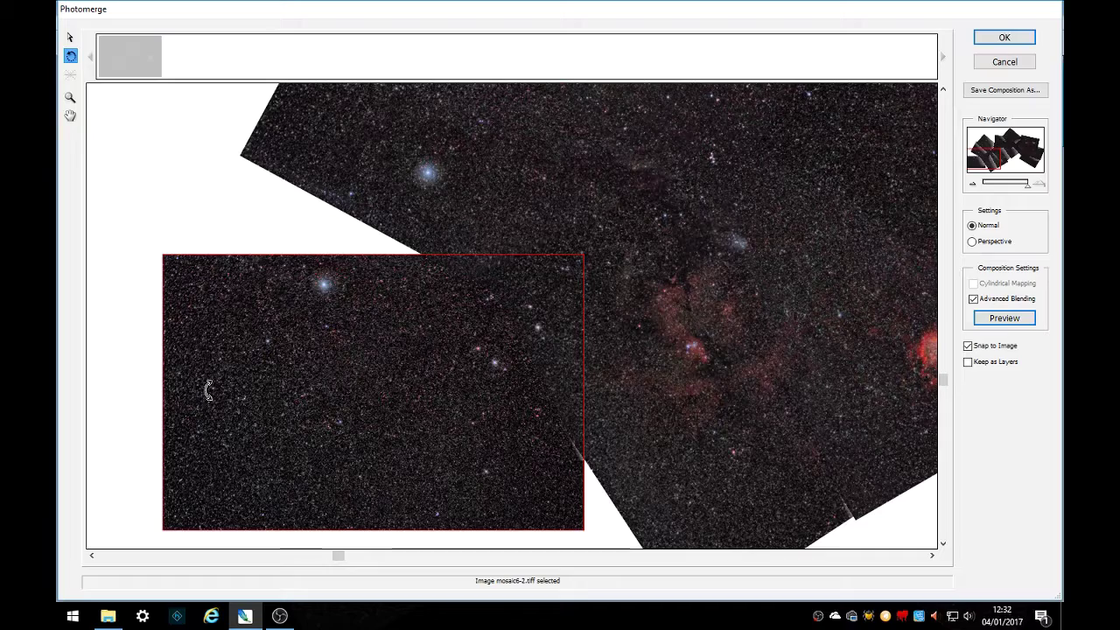
drag(209, 391, 201, 302)
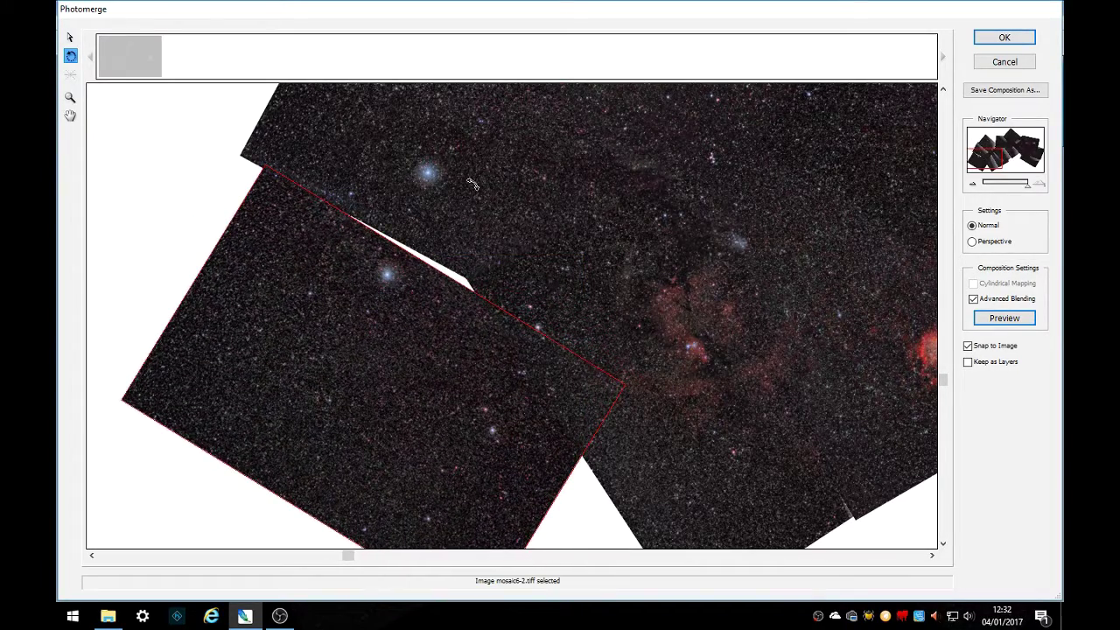
click(70, 37)
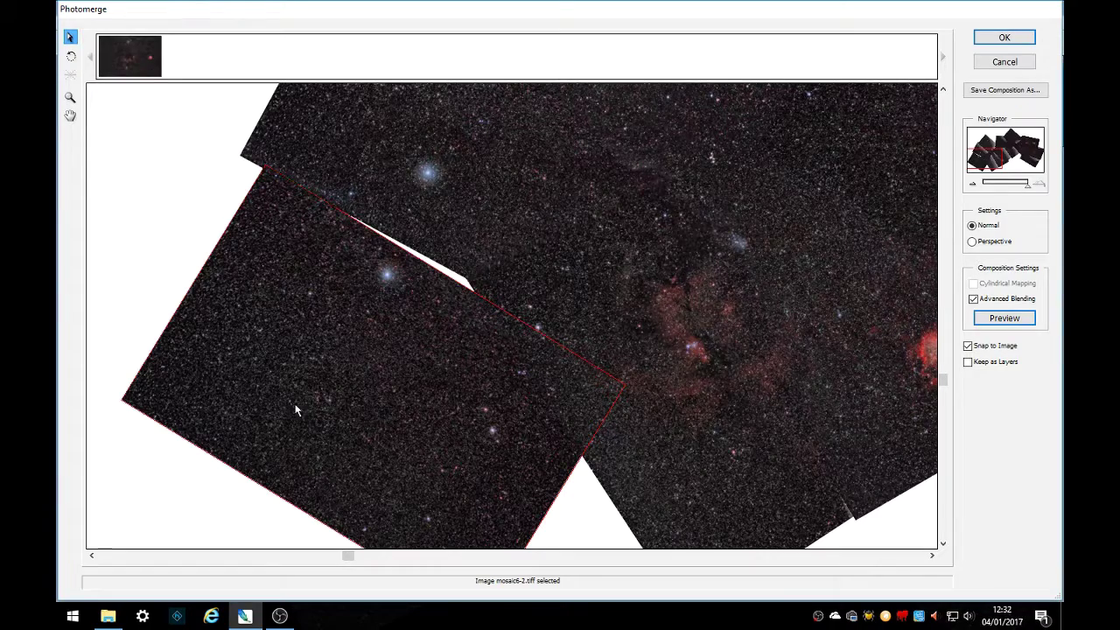
drag(296, 410, 338, 302)
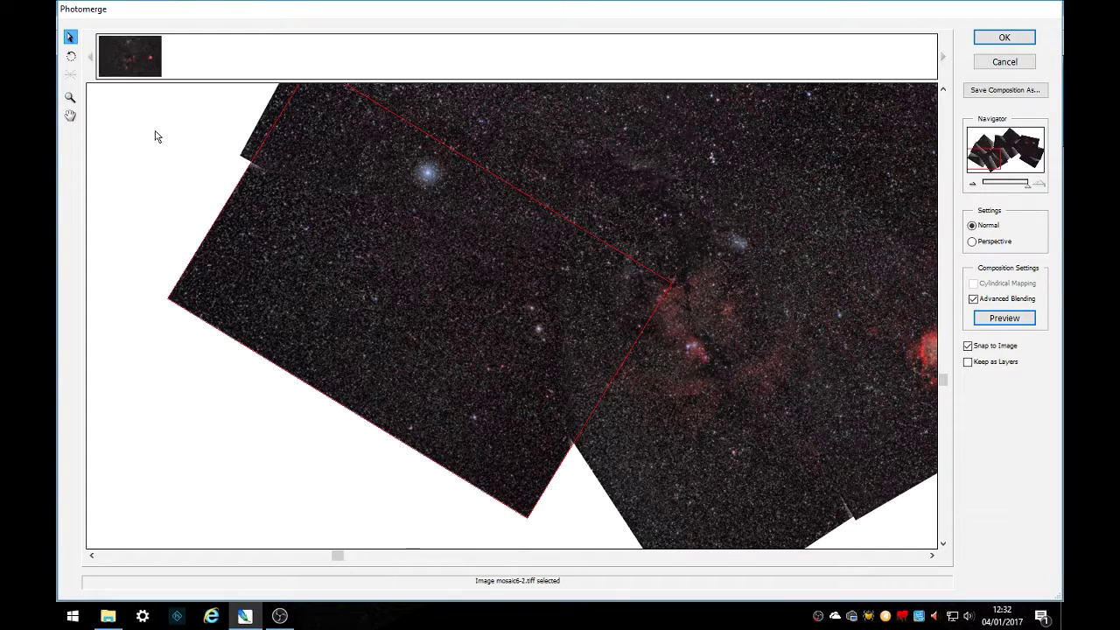
click(71, 58)
drag(160, 140, 153, 148)
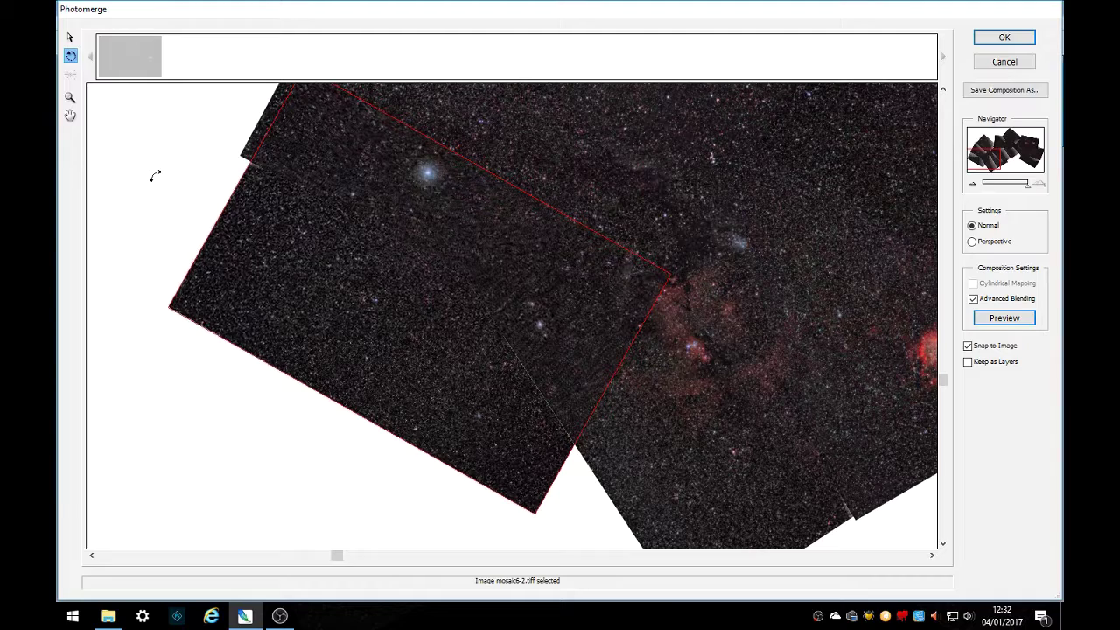
click(71, 38)
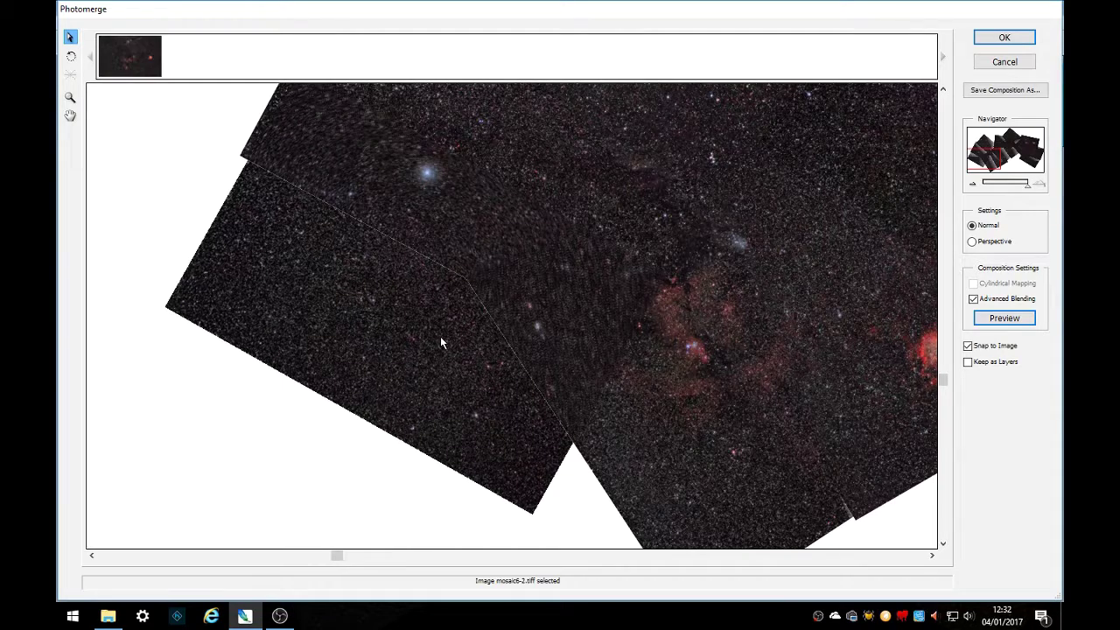
- Nudge the new tile a couple of pixels and bring the lower-left tile to the front
click(71, 56)
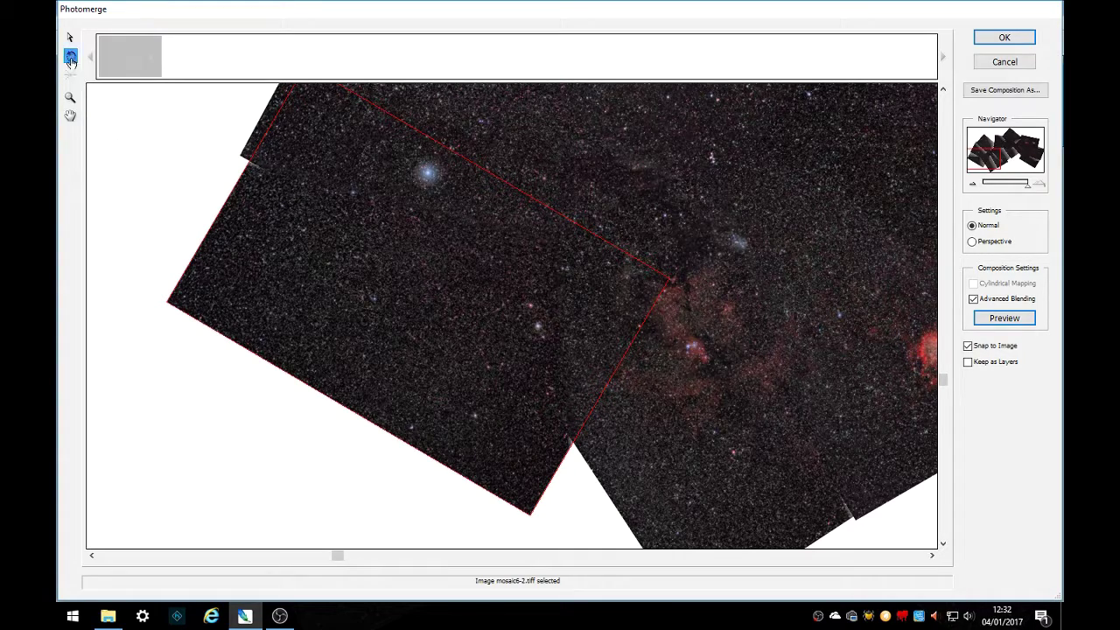
click(72, 39)
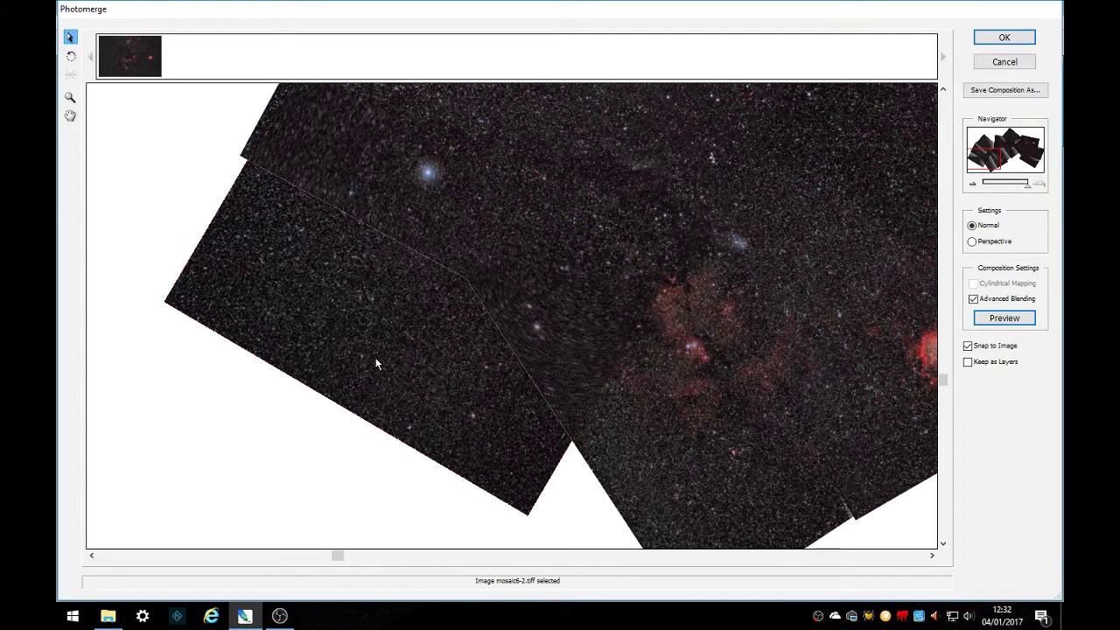
drag(375, 360, 375, 355)
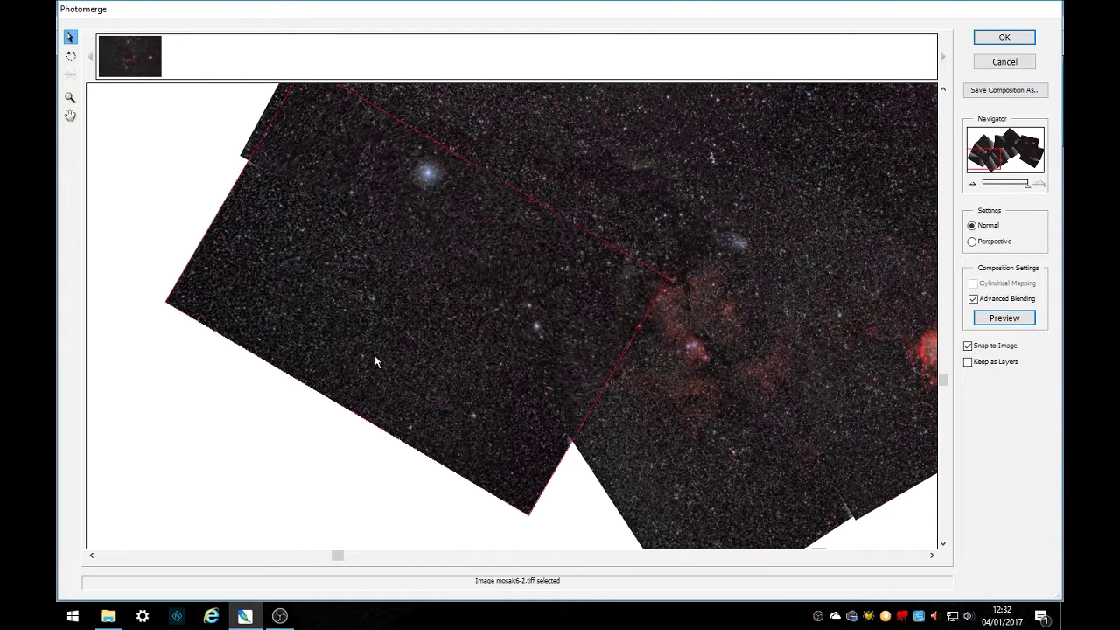
click(72, 55)
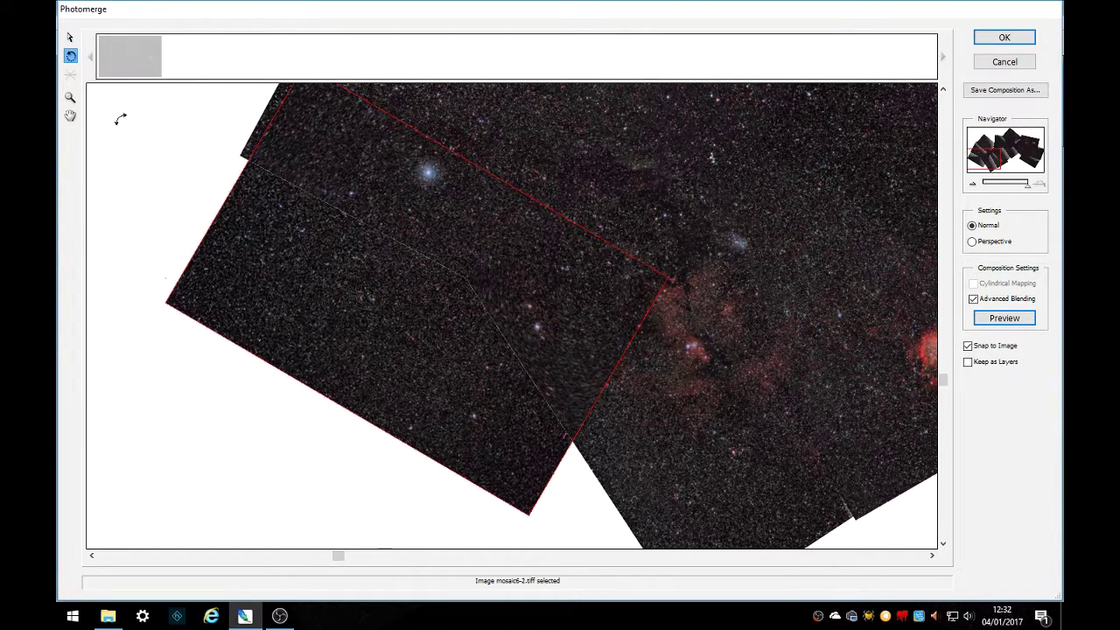
click(70, 36)
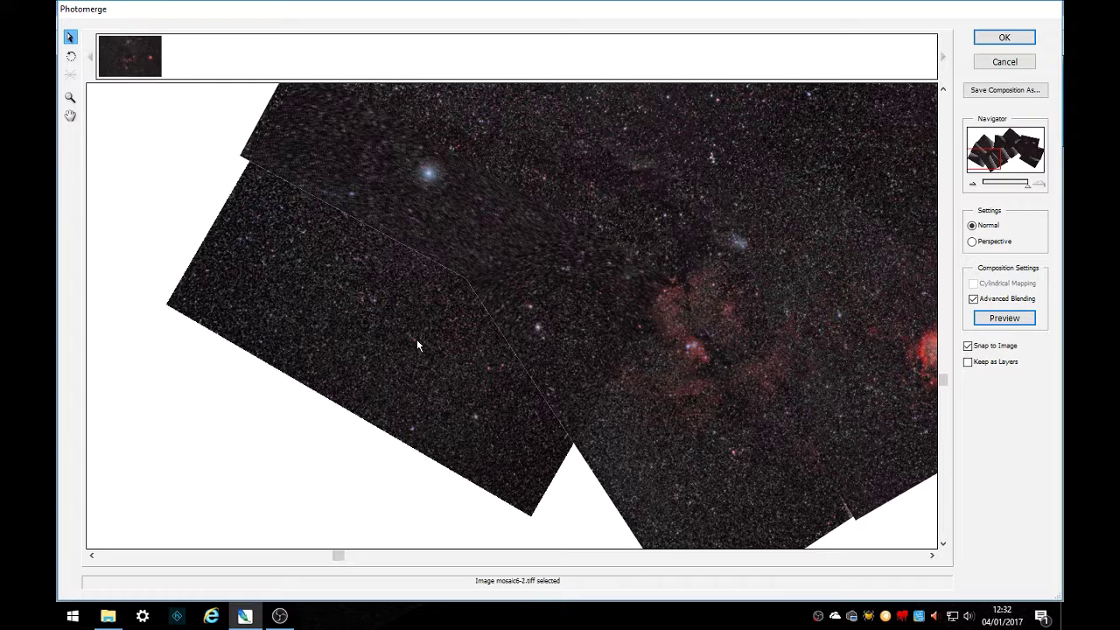
click(418, 344)
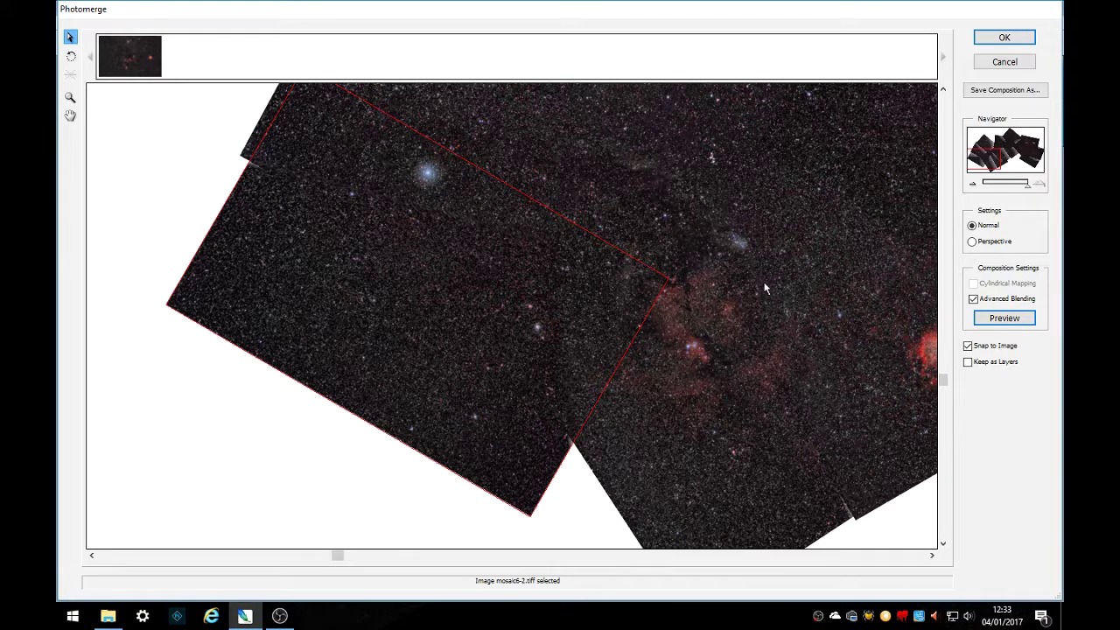
drag(944, 382, 963, 239)
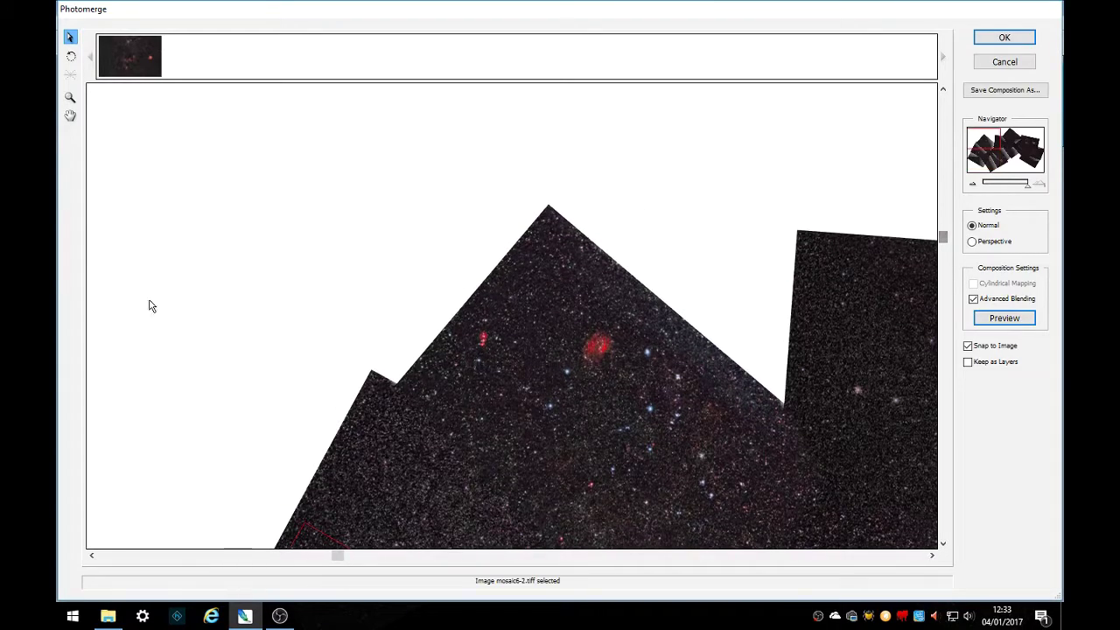
- Place the last star tile on the layout and position it at the top-left
drag(139, 70, 330, 187)
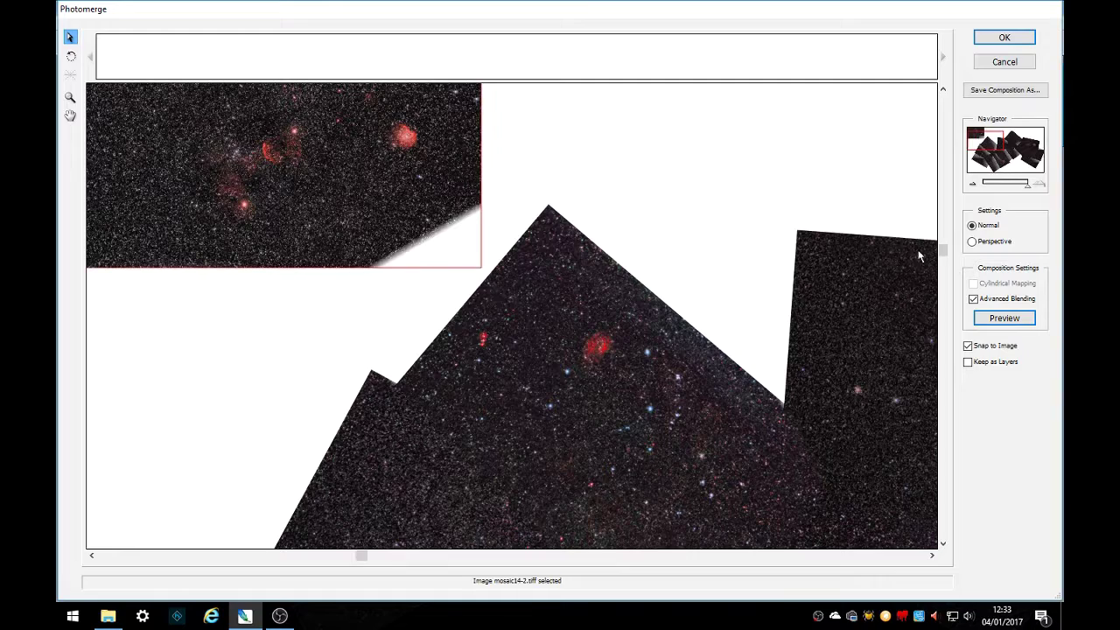
drag(946, 255, 944, 212)
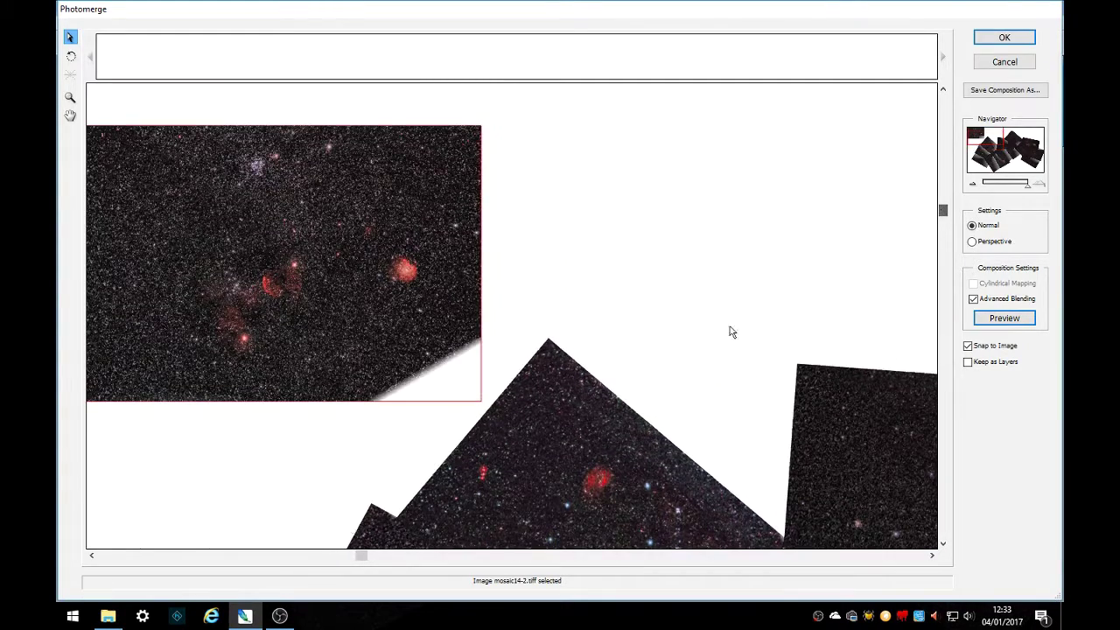
drag(299, 348, 297, 452)
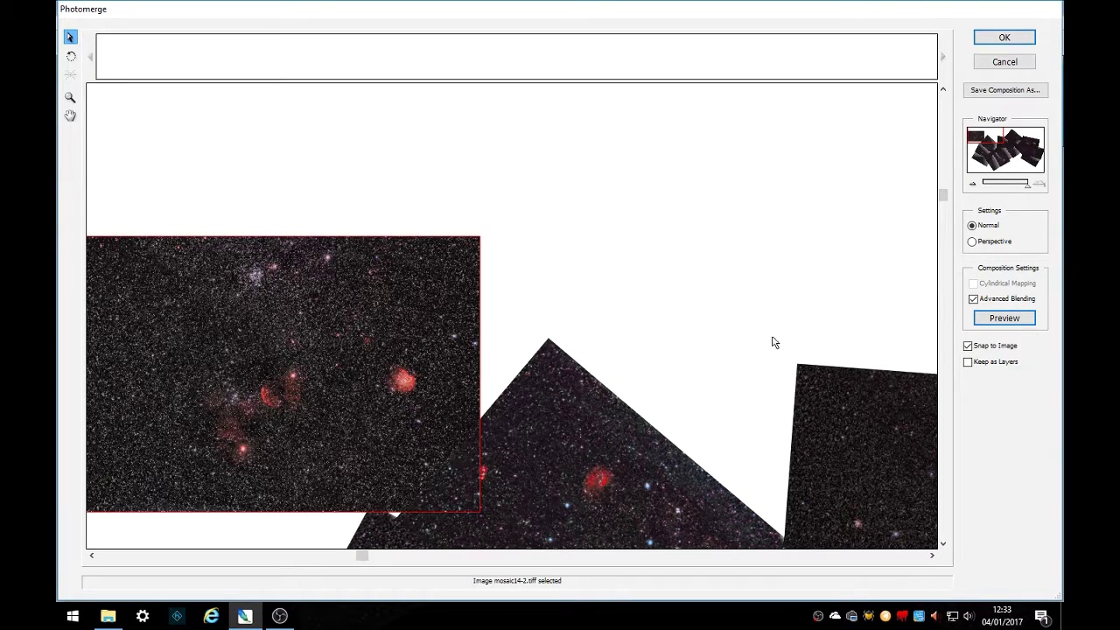
drag(944, 198, 943, 260)
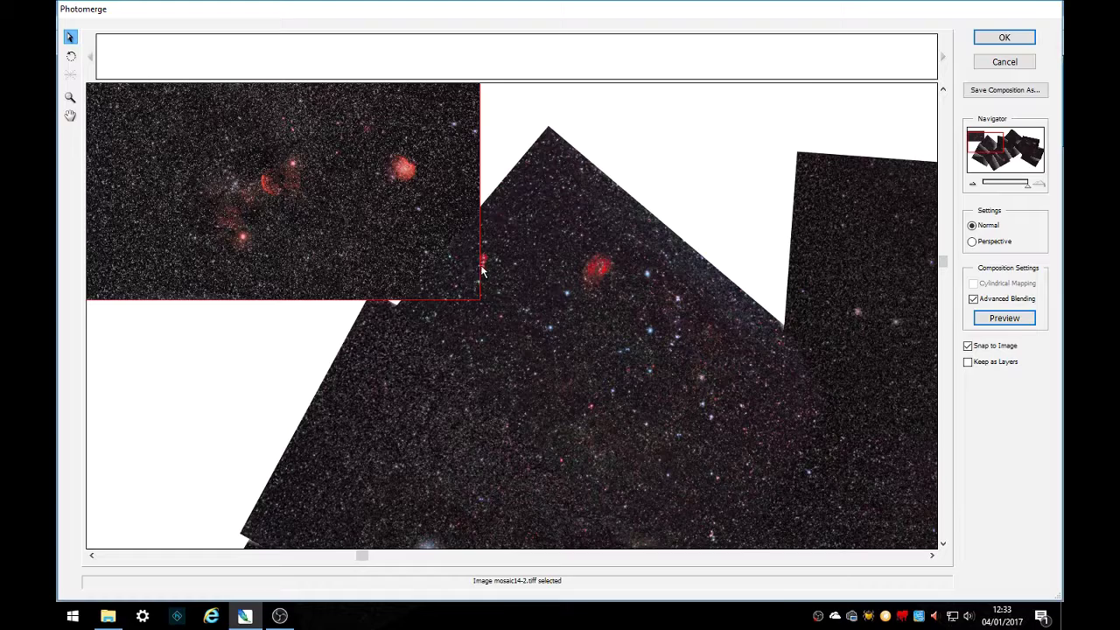
mouse_move(342, 215)
mouse_down()
mouse_move(312, 217)
mouse_move(280, 194)
mouse_move(342, 215)
mouse_up()
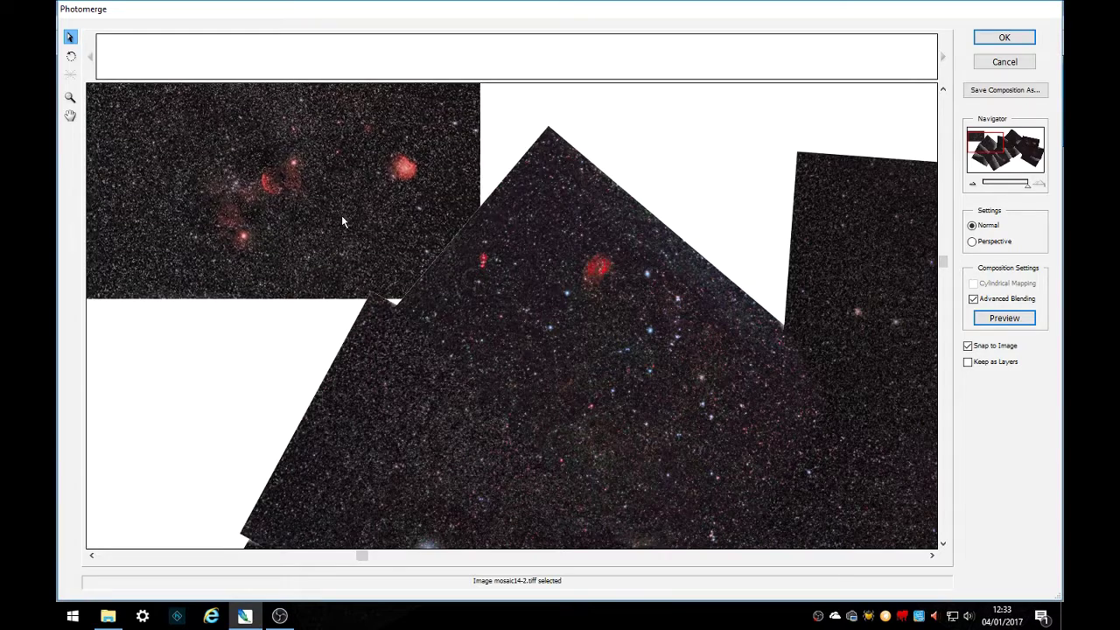
click(341, 215)
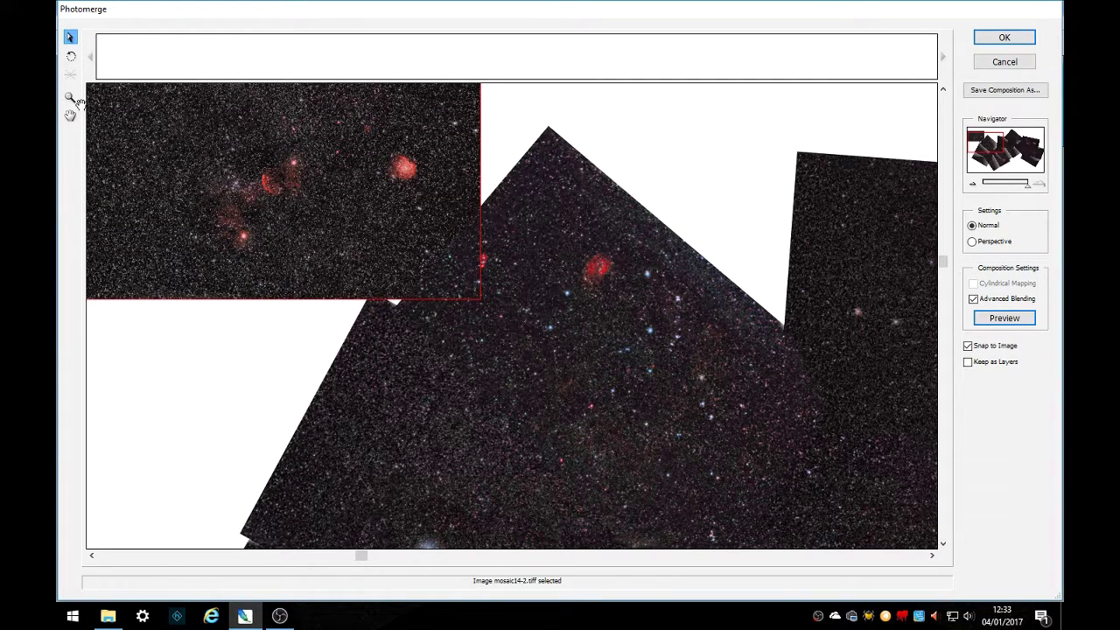
- Rotate the top-left tile counter-clockwise and shift it down to line up with its neighbours
click(70, 58)
drag(198, 170, 193, 185)
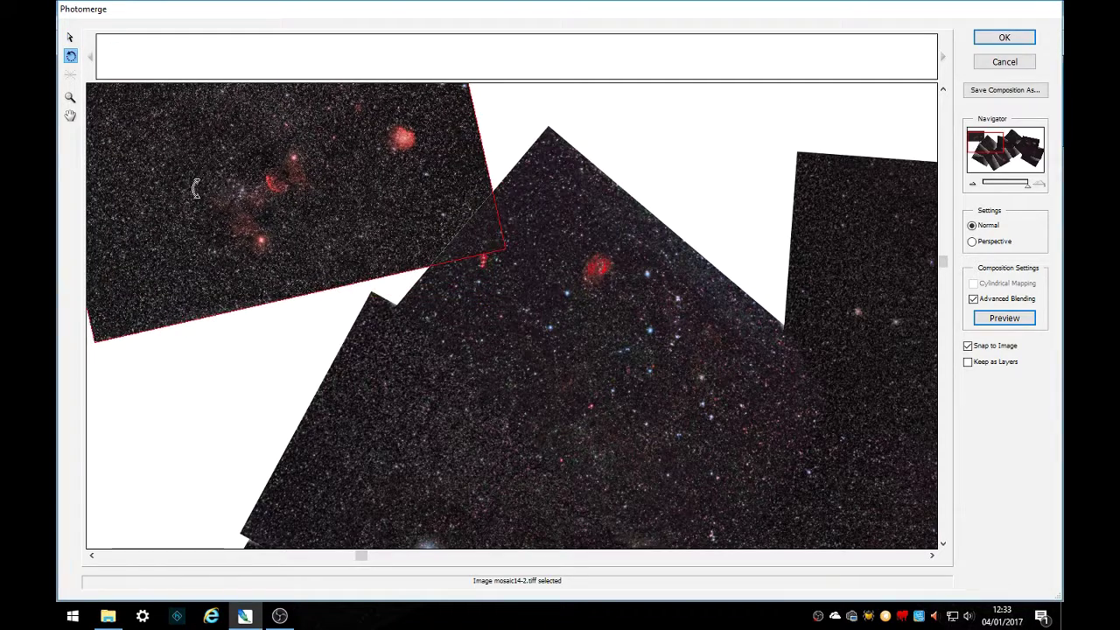
click(70, 37)
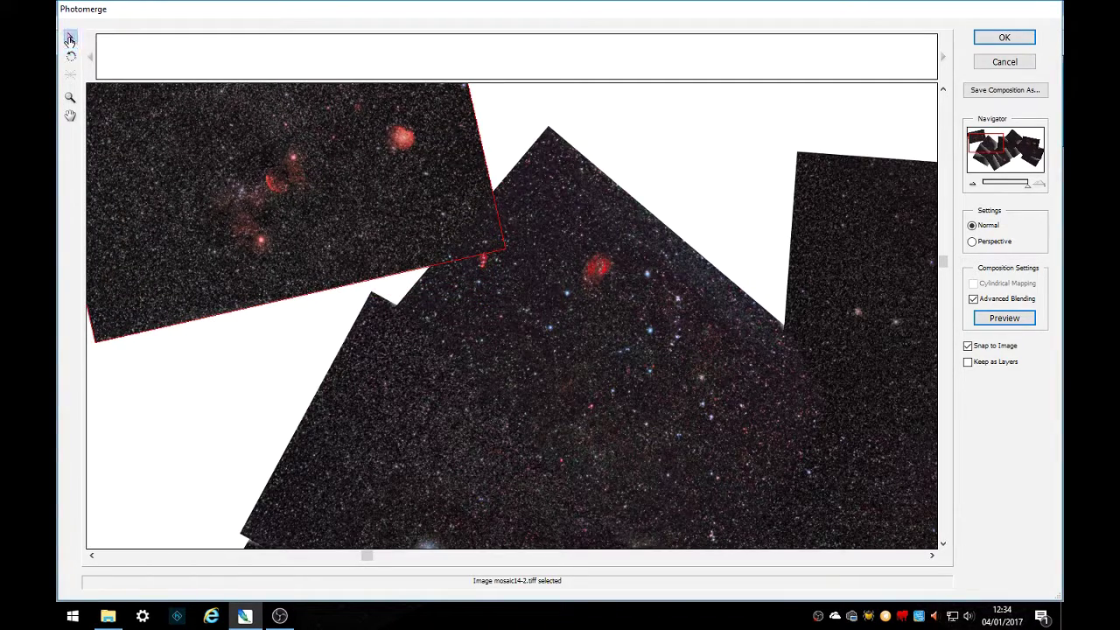
drag(188, 154, 170, 183)
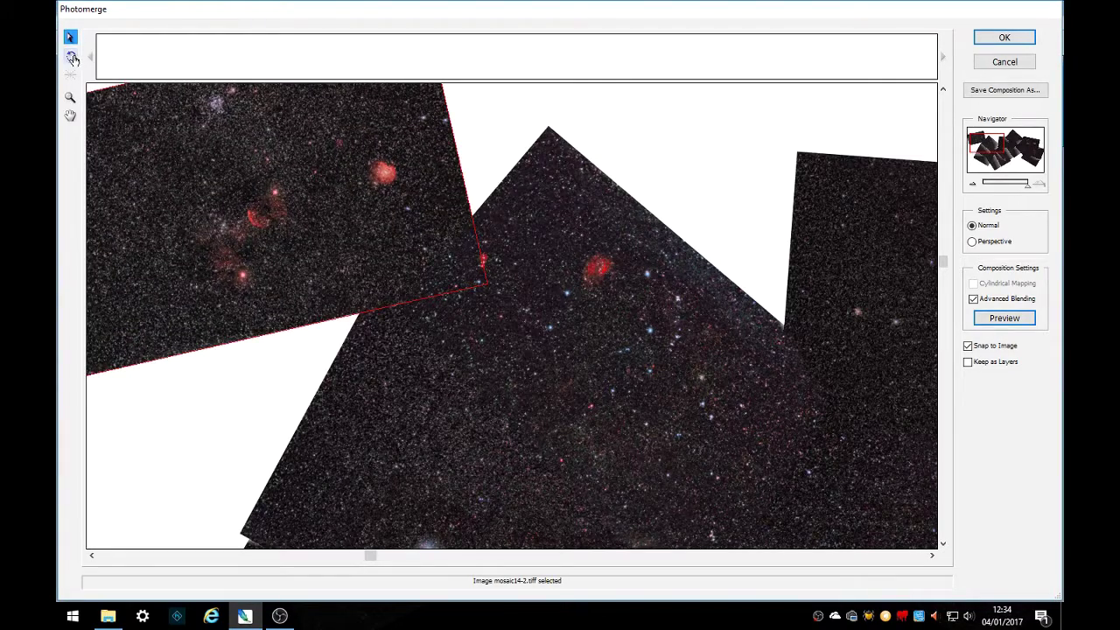
click(71, 55)
drag(138, 148, 137, 170)
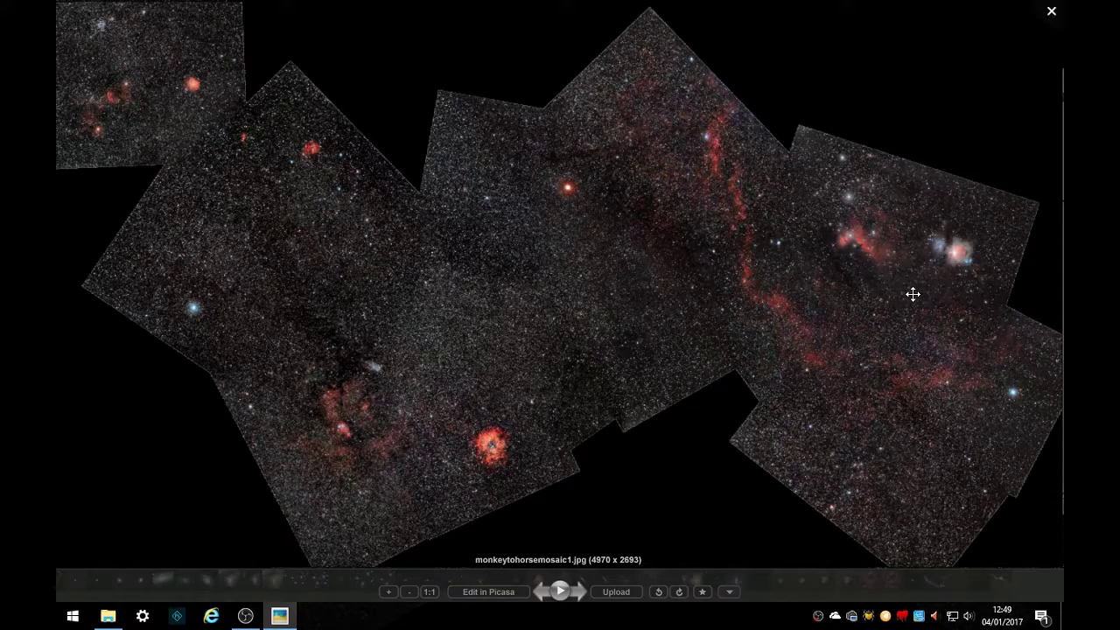
- Zoom into the Orion Nebula in monkeytohorsemosaic1.jpg and pan across to the Horsehead Nebula
scroll(912, 294, up, 5)
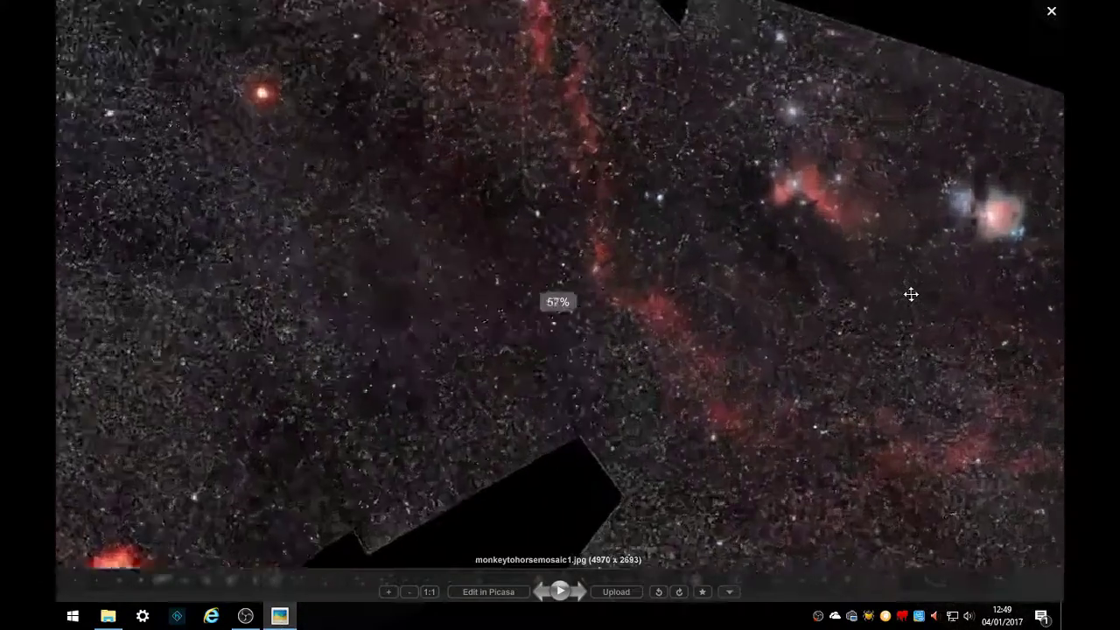
scroll(727, 335, up, 5)
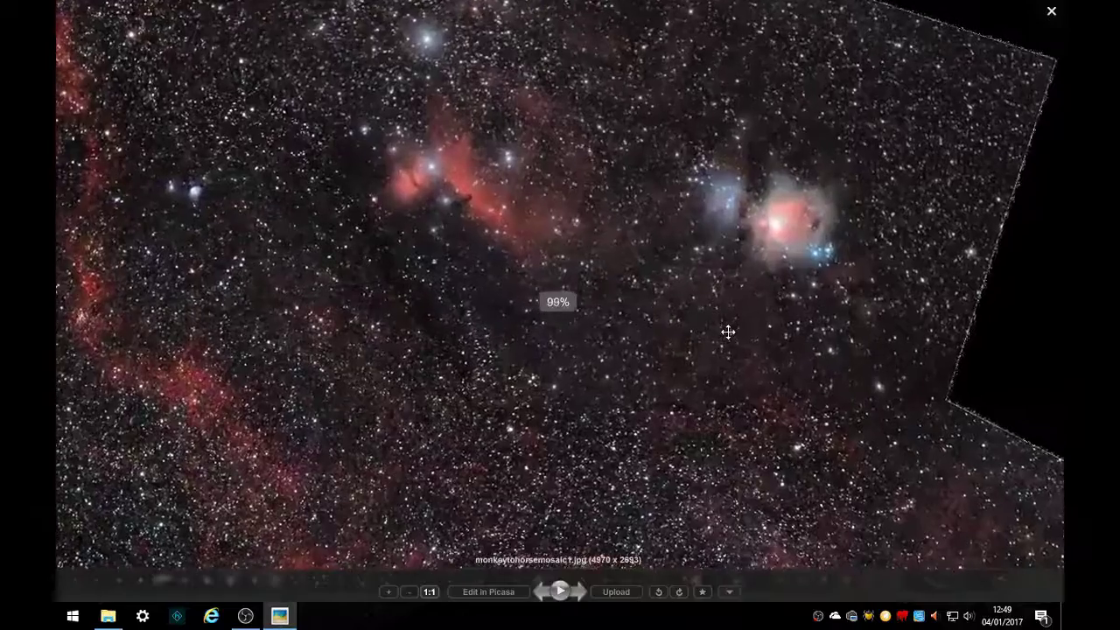
scroll(763, 321, down, 3)
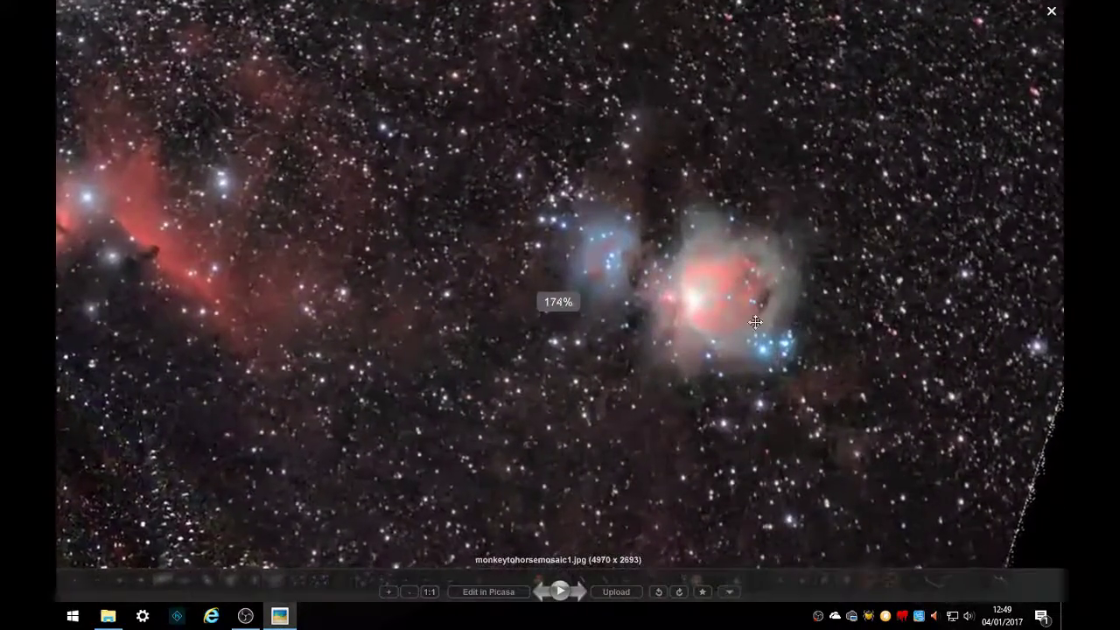
drag(450, 376, 804, 389)
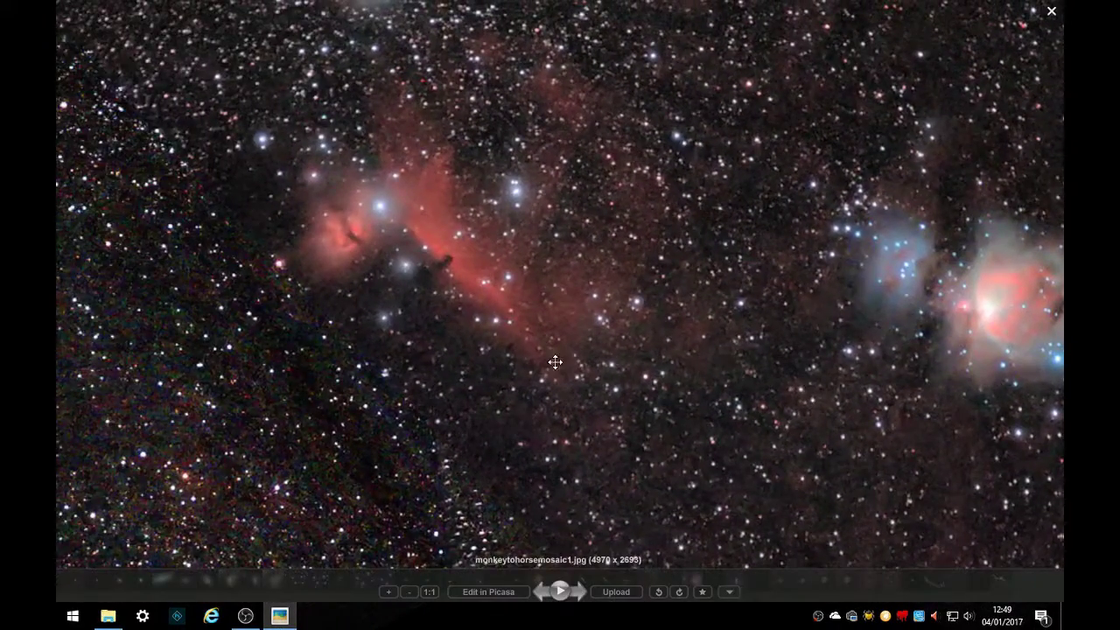
scroll(600, 365, down, 5)
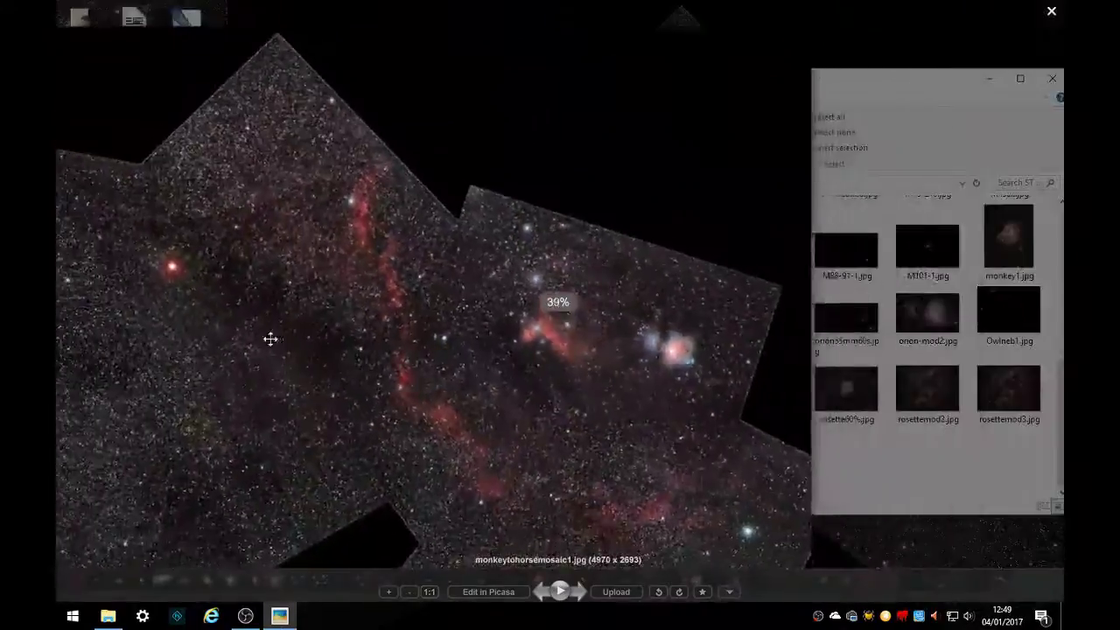
- Zoom into the Jellyfish and Monkey Head area, then pan across to the Rosette Nebula
scroll(450, 200, up, 4)
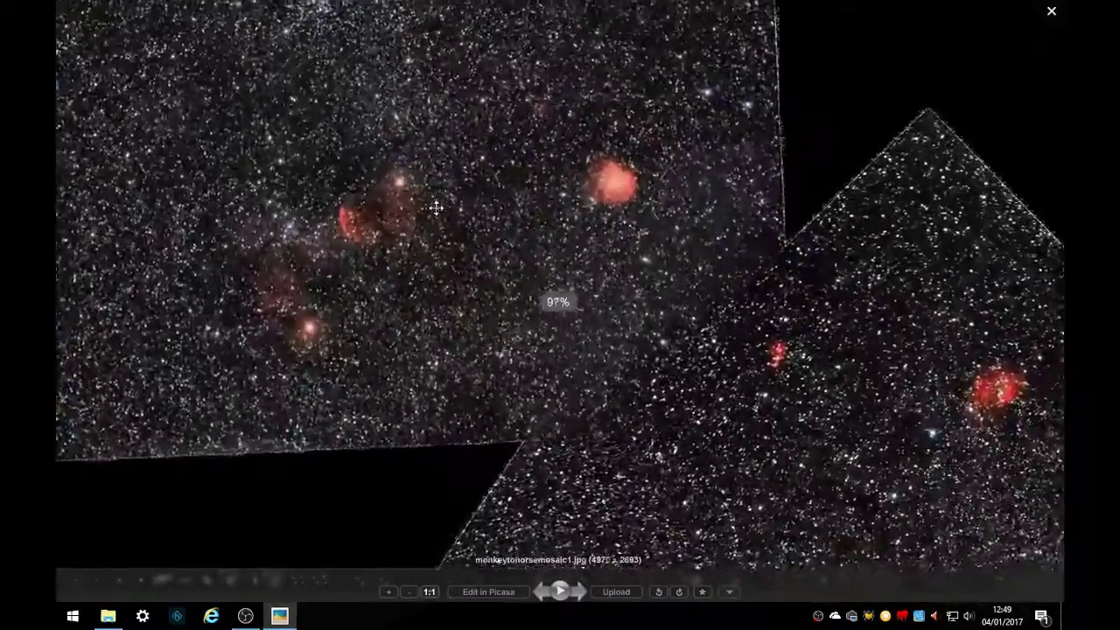
scroll(388, 301, up, 2)
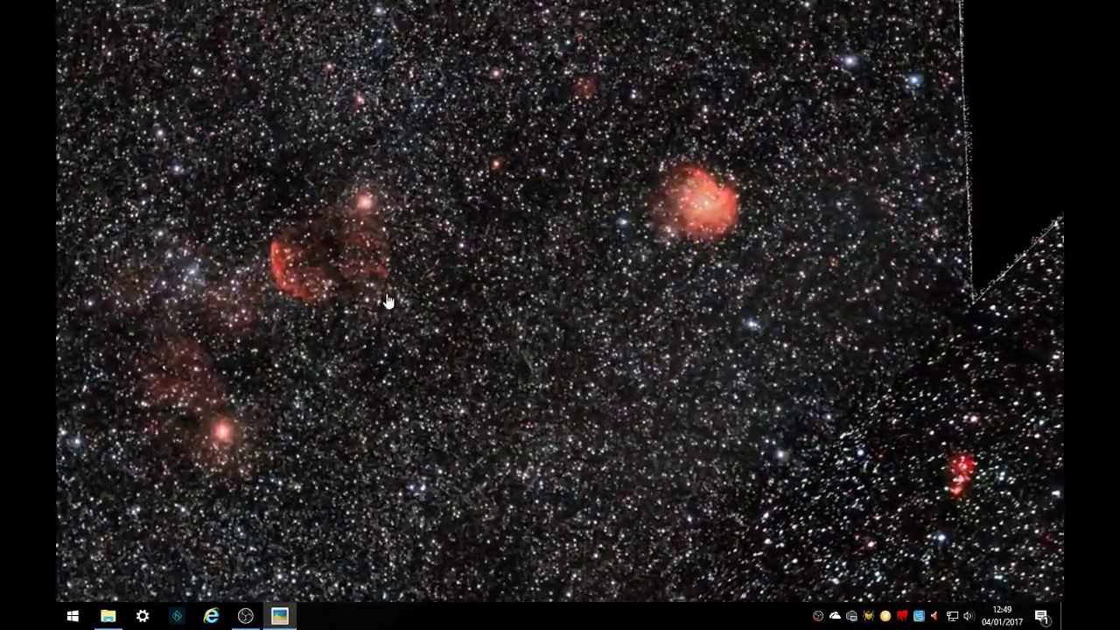
drag(393, 342, 281, 160)
scroll(281, 160, down, 3)
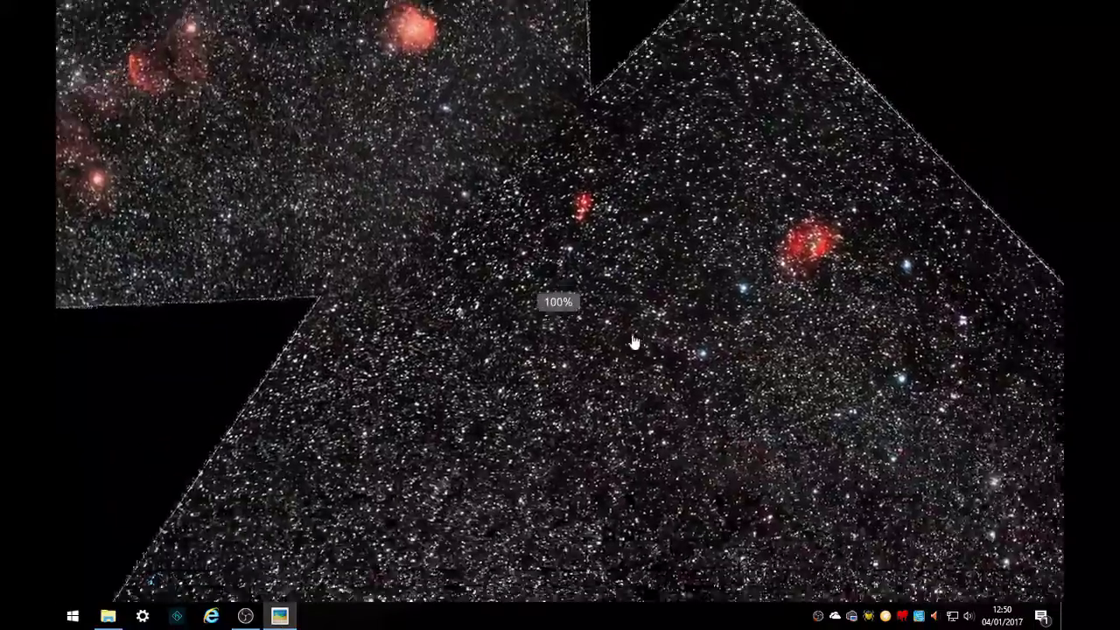
drag(634, 342, 545, 150)
scroll(566, 242, down, 4)
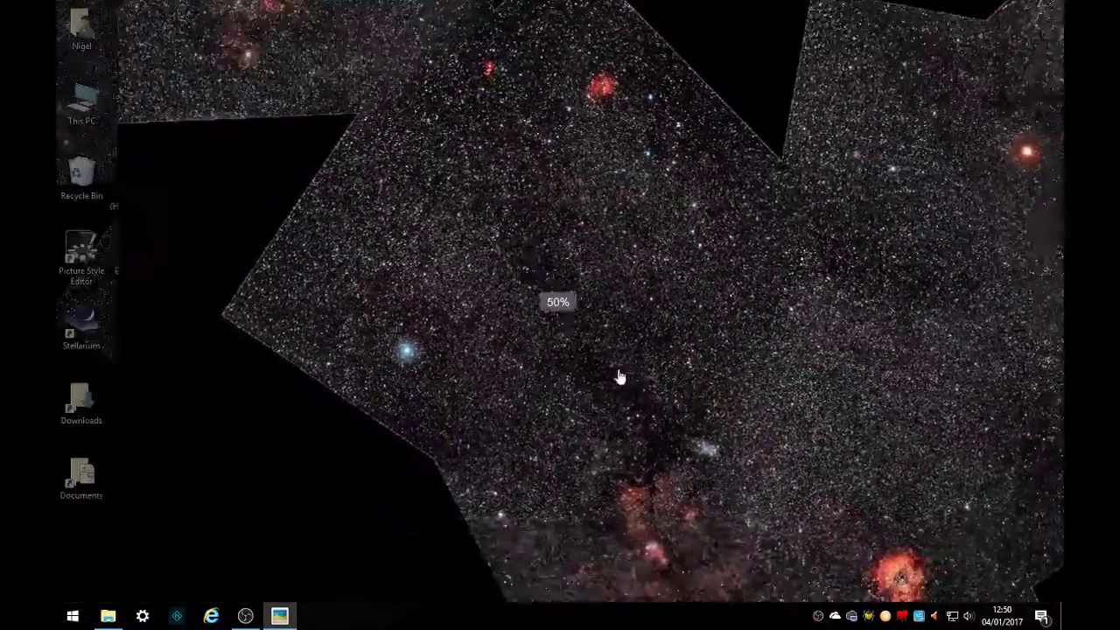
drag(618, 376, 513, 225)
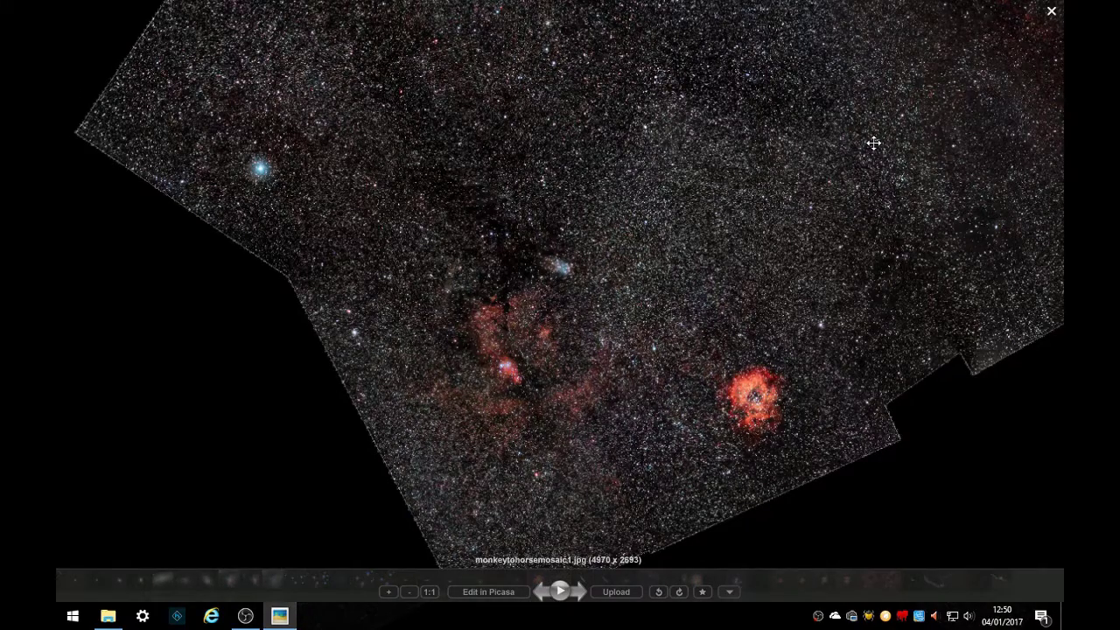
drag(850, 170, 257, 294)
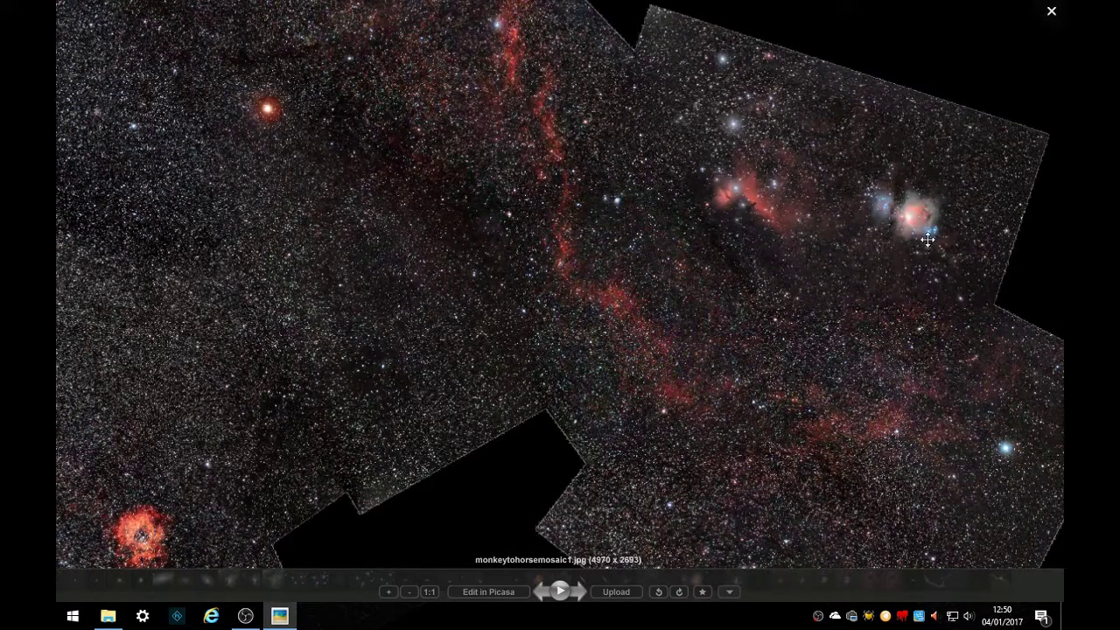
- Zoom back out and centre the full 4970 x 2693 mosaic in the viewer
scroll(768, 342, down, 5)
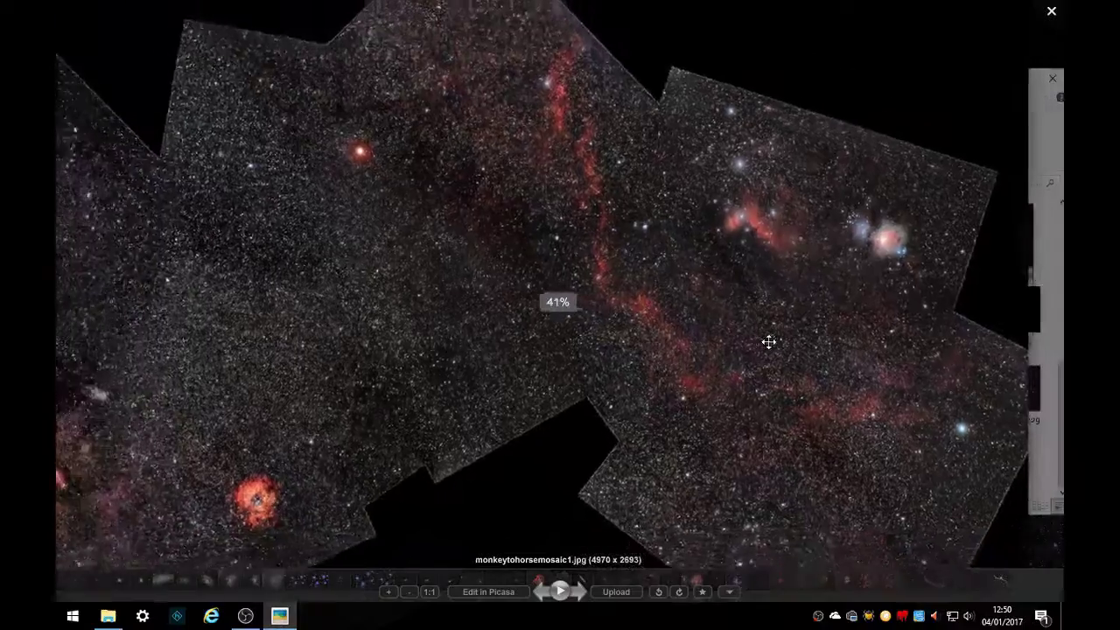
drag(414, 331, 458, 300)
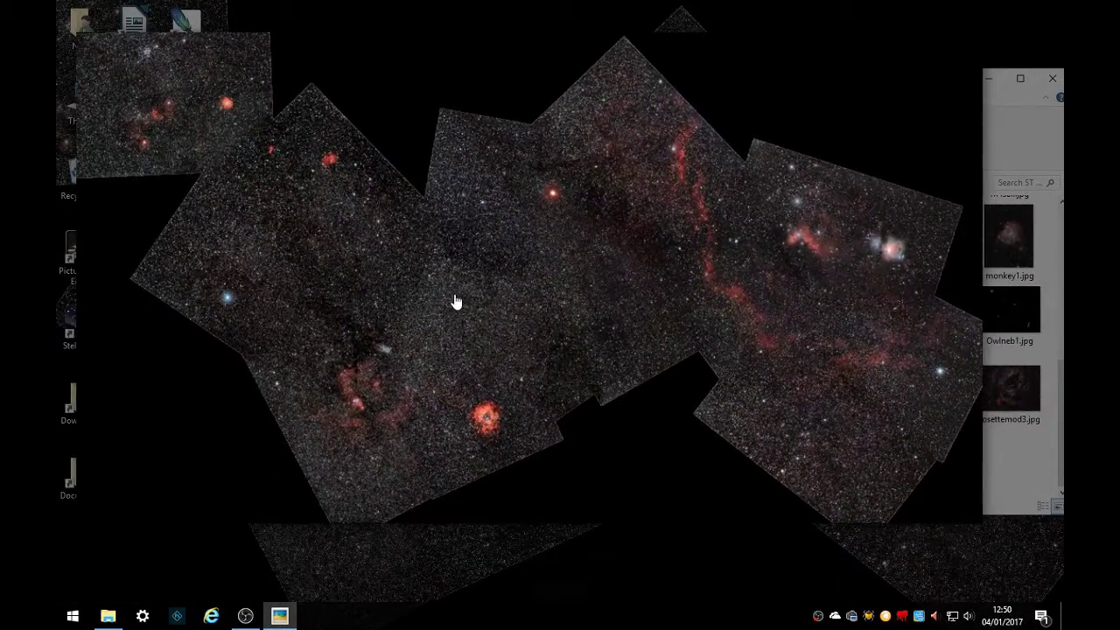
scroll(569, 343, up, 1)
drag(568, 343, 600, 350)
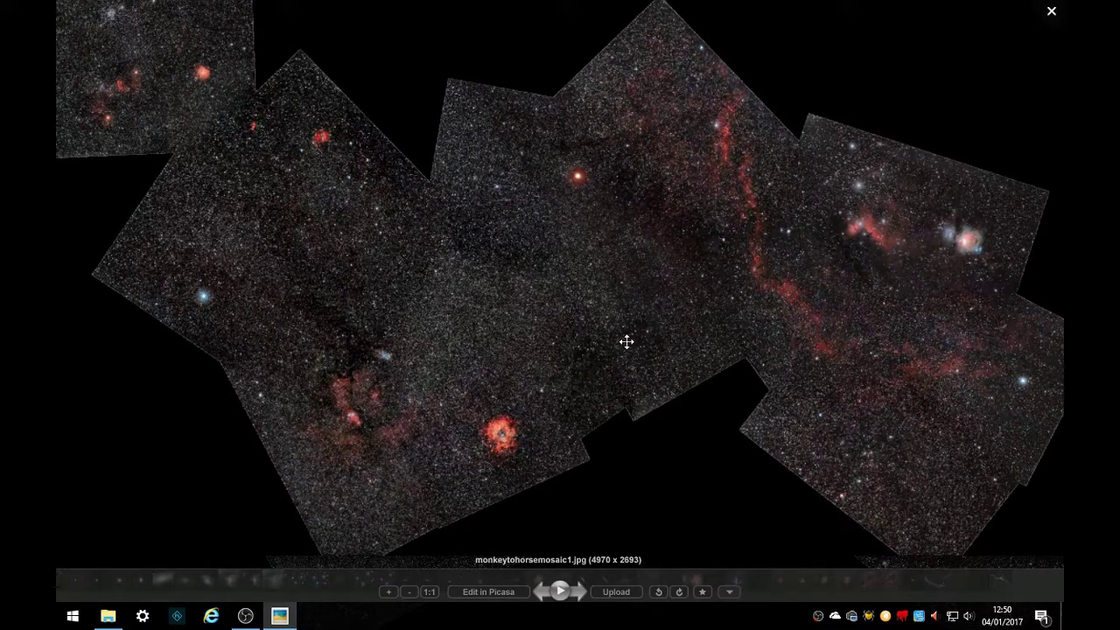